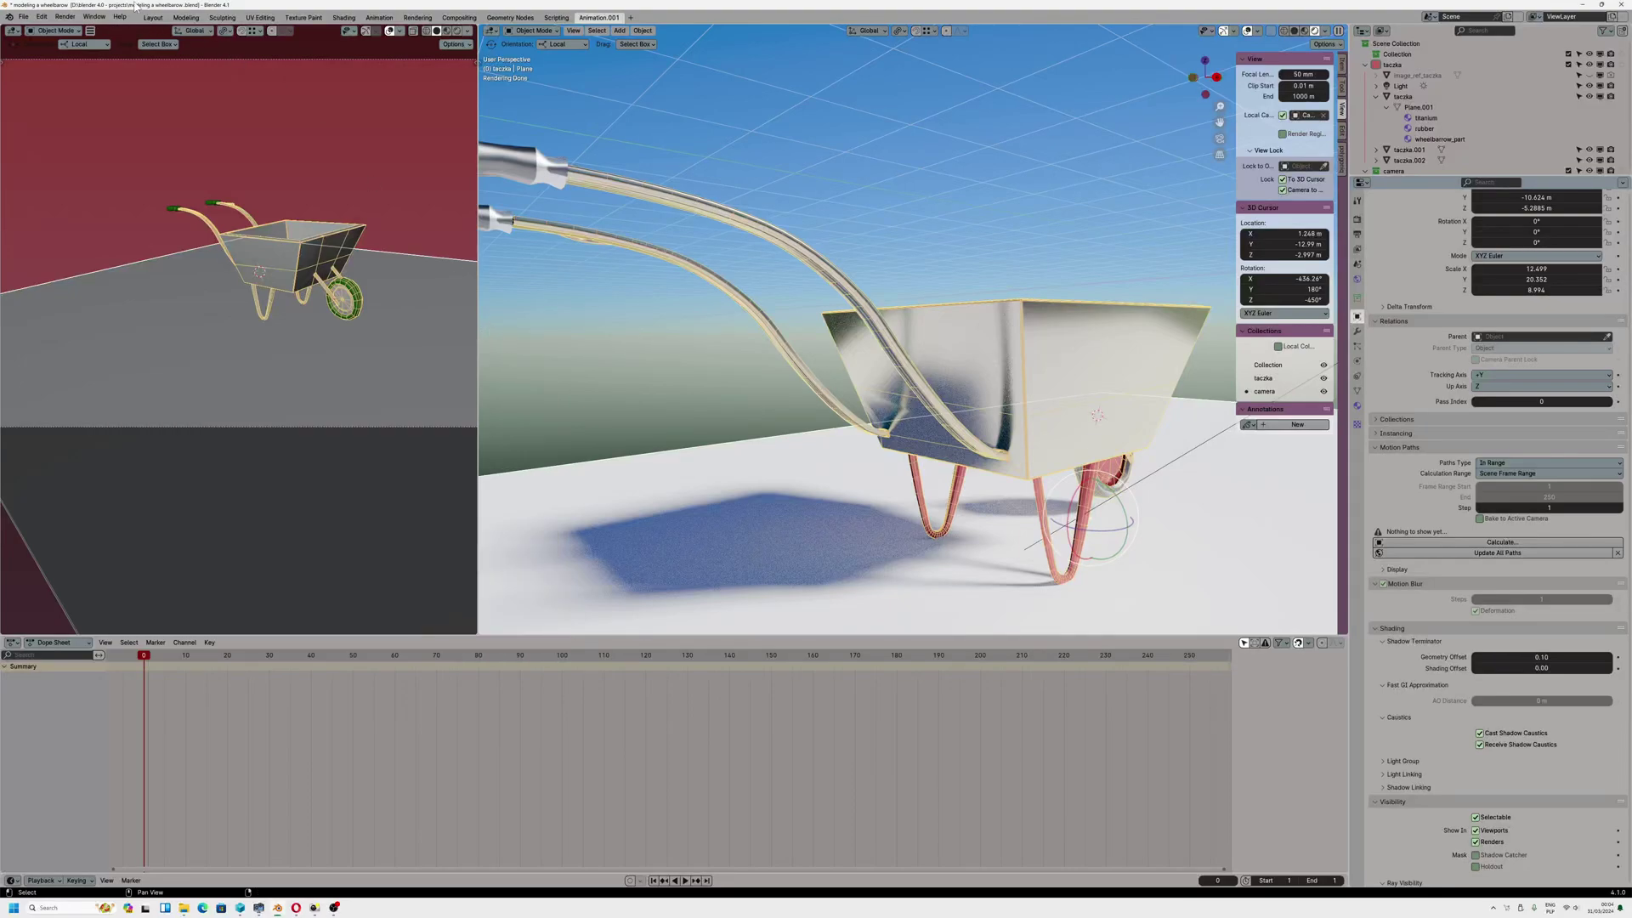
Switch to the Modeling workspace and select the wheelbarrow in Object Mode.
left_click(185, 17)
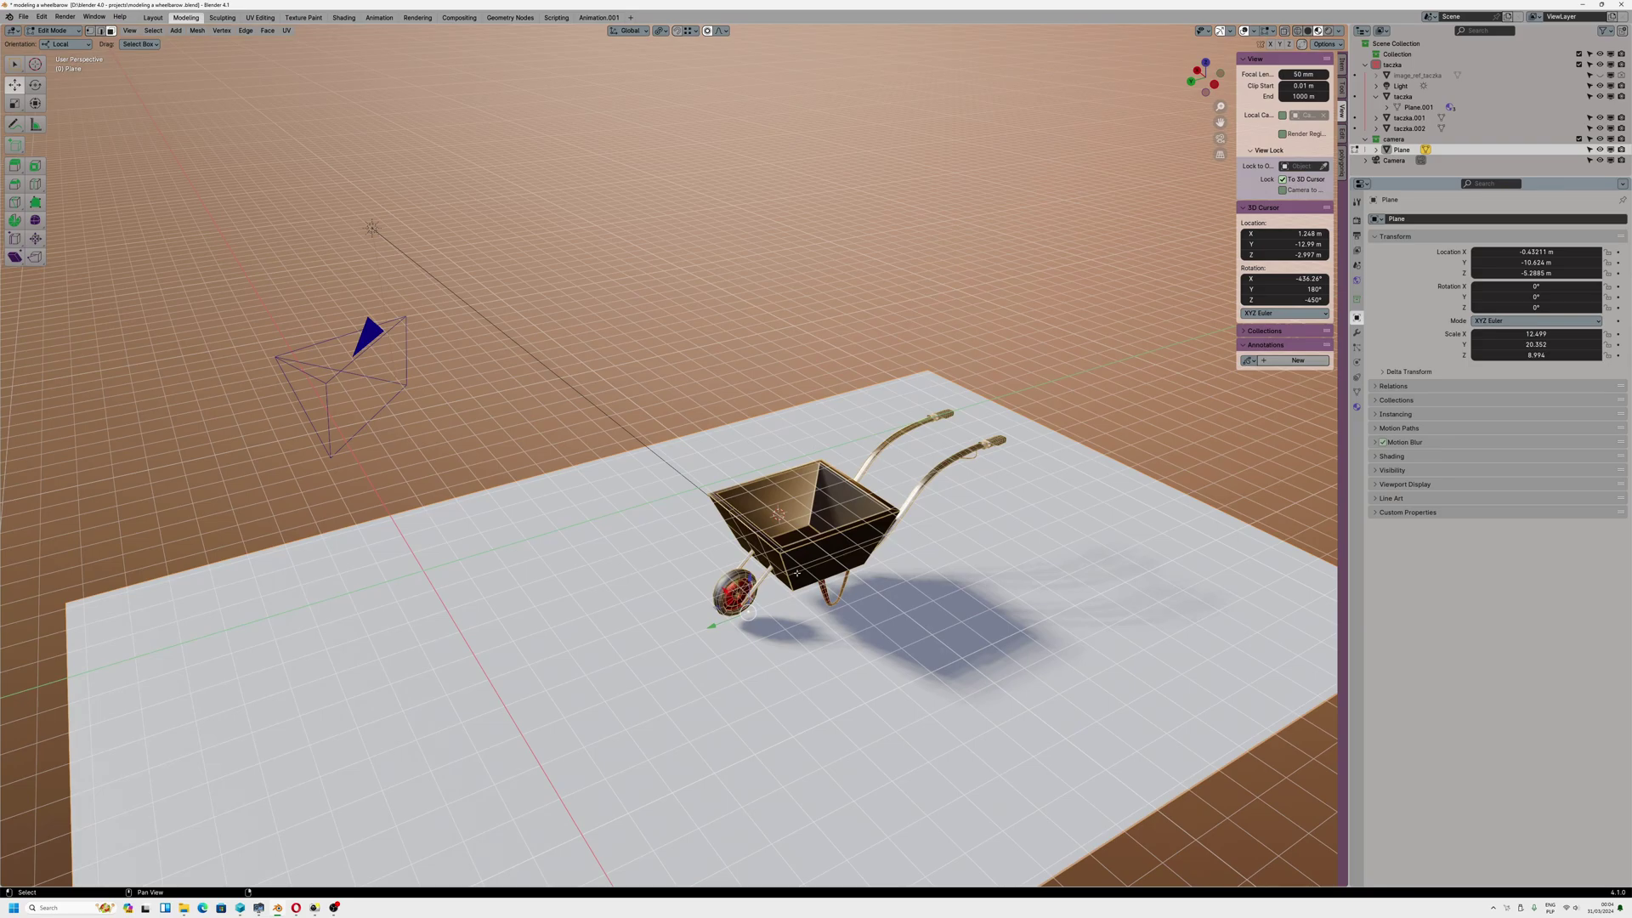
mouse_move(798, 573)
middle_mouse_down()
mouse_move(818, 554)
mouse_move(793, 524)
middle_mouse_up()
scroll(818, 554, "up", 8)
key("Tab")
left_click(748, 515)
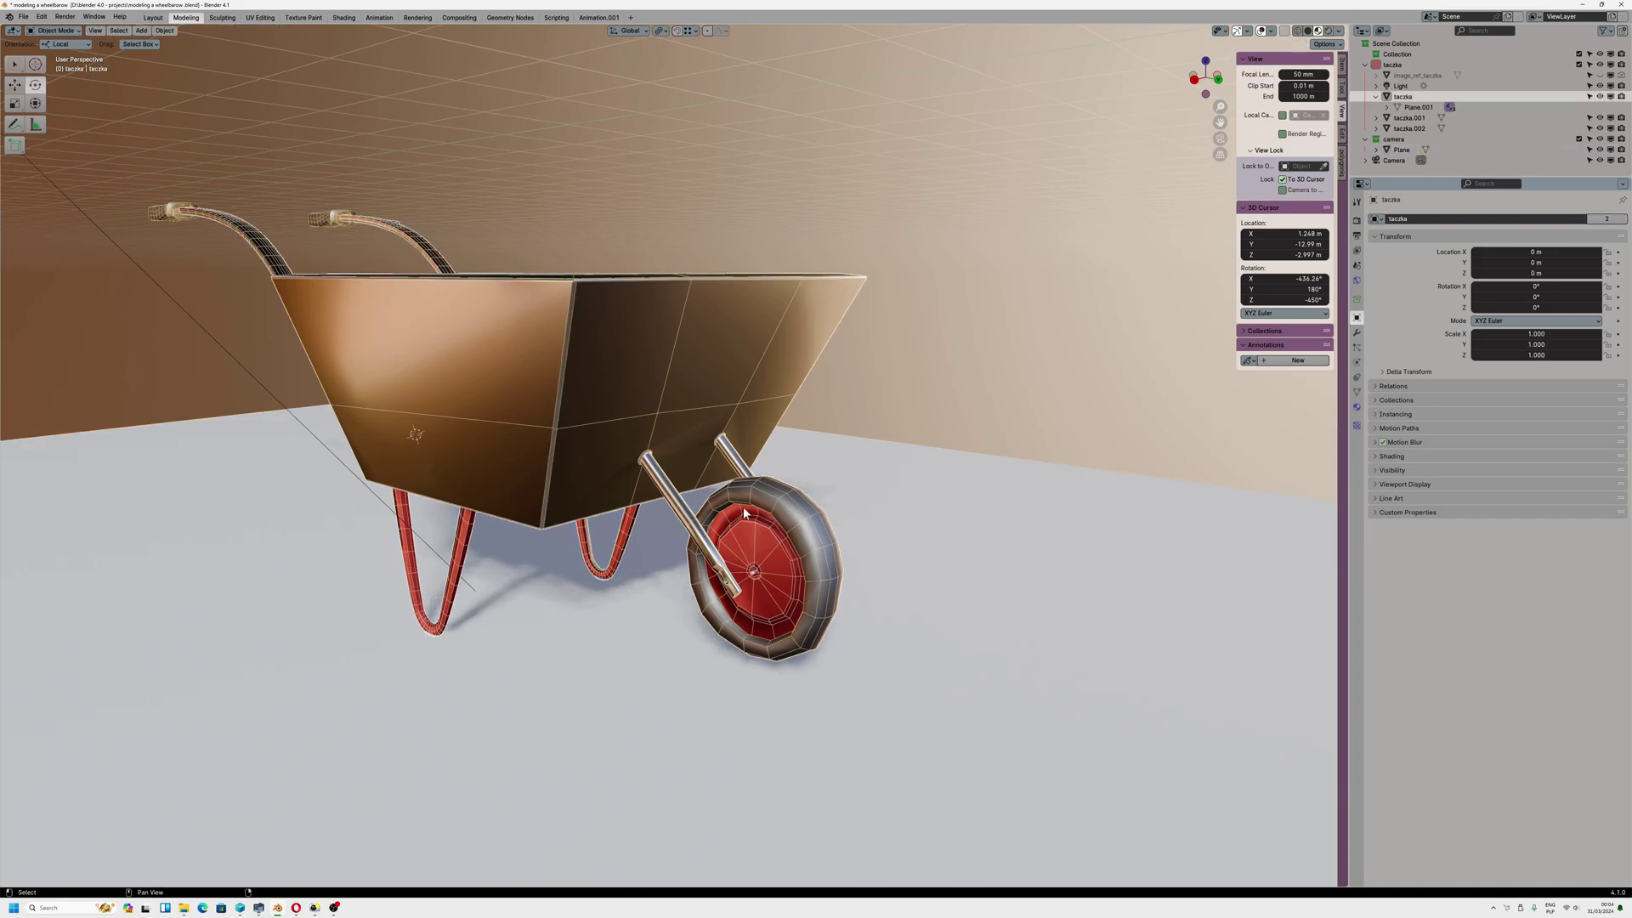
Preview the wheelbarrow in Rendered shading and return the viewport to Material Preview.
scroll(748, 515, "down", 5)
scroll(748, 516, "up", 5)
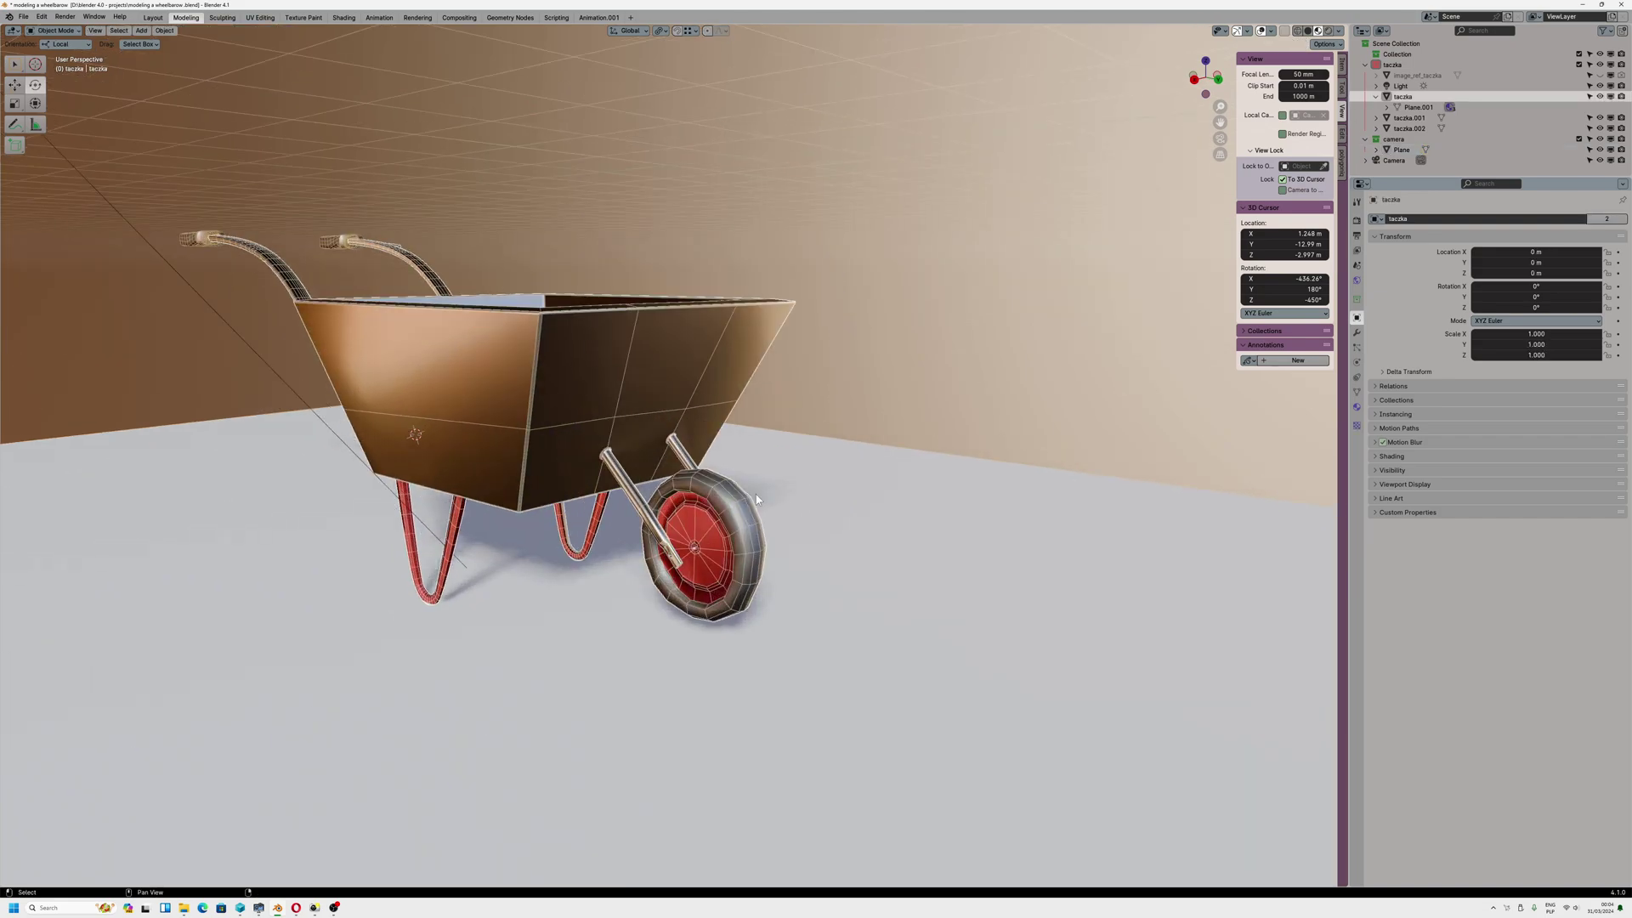
left_click(1329, 31)
mouse_move(756, 344)
middle_mouse_down()
mouse_move(775, 311)
mouse_move(737, 299)
mouse_move(649, 314)
mouse_move(837, 326)
mouse_move(690, 318)
middle_mouse_up()
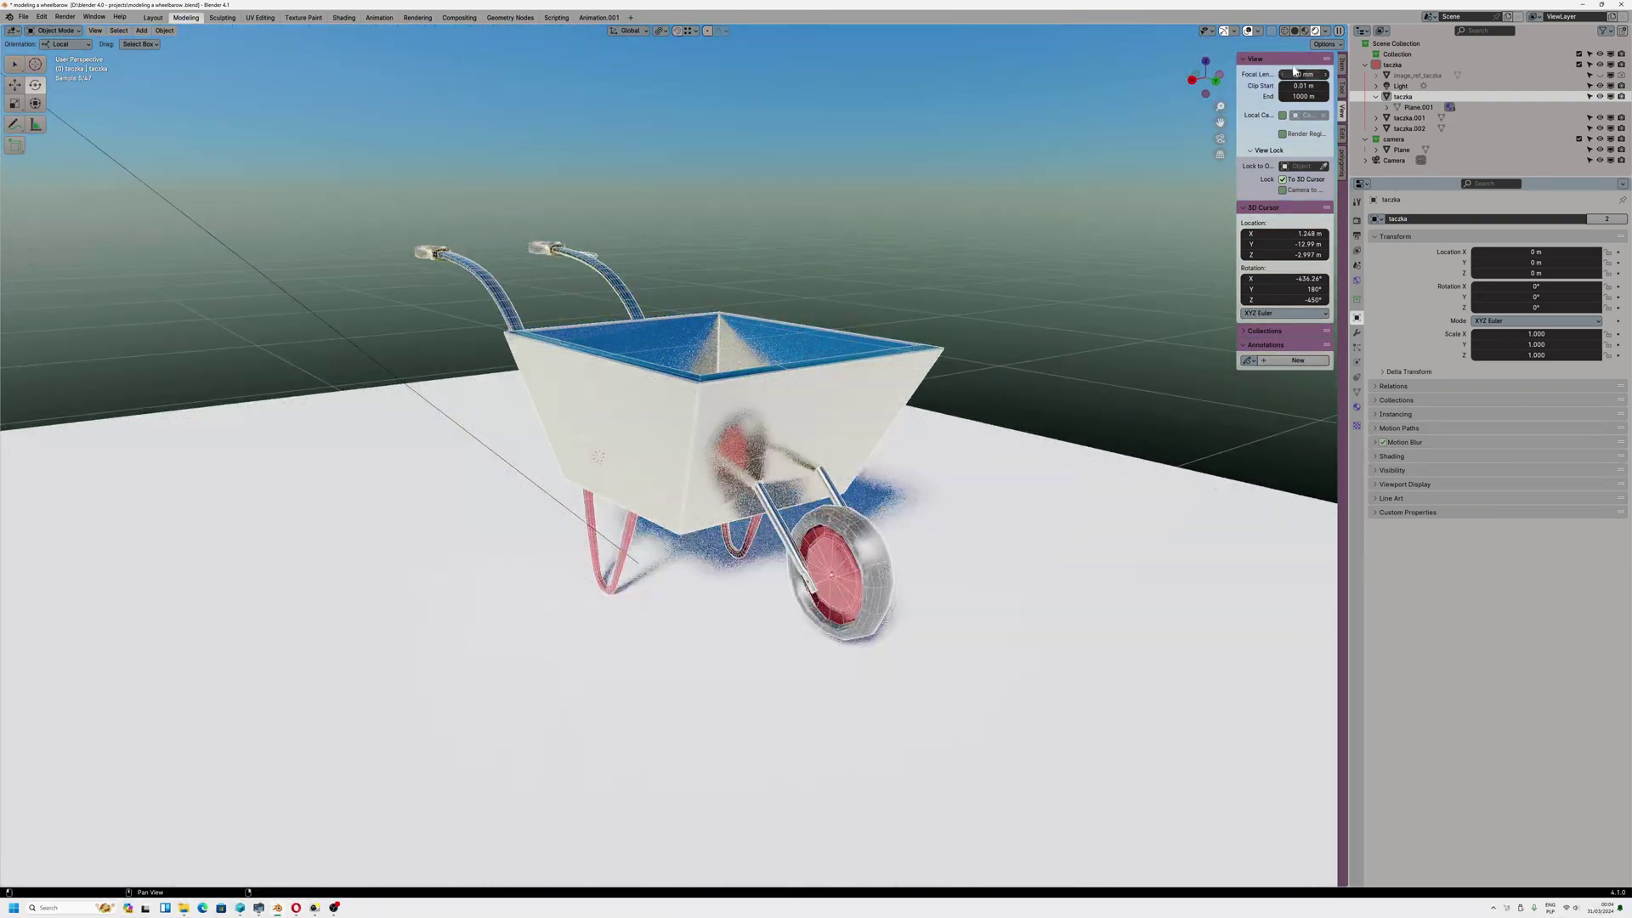
key("z")
scroll(690, 318, "down", 5)
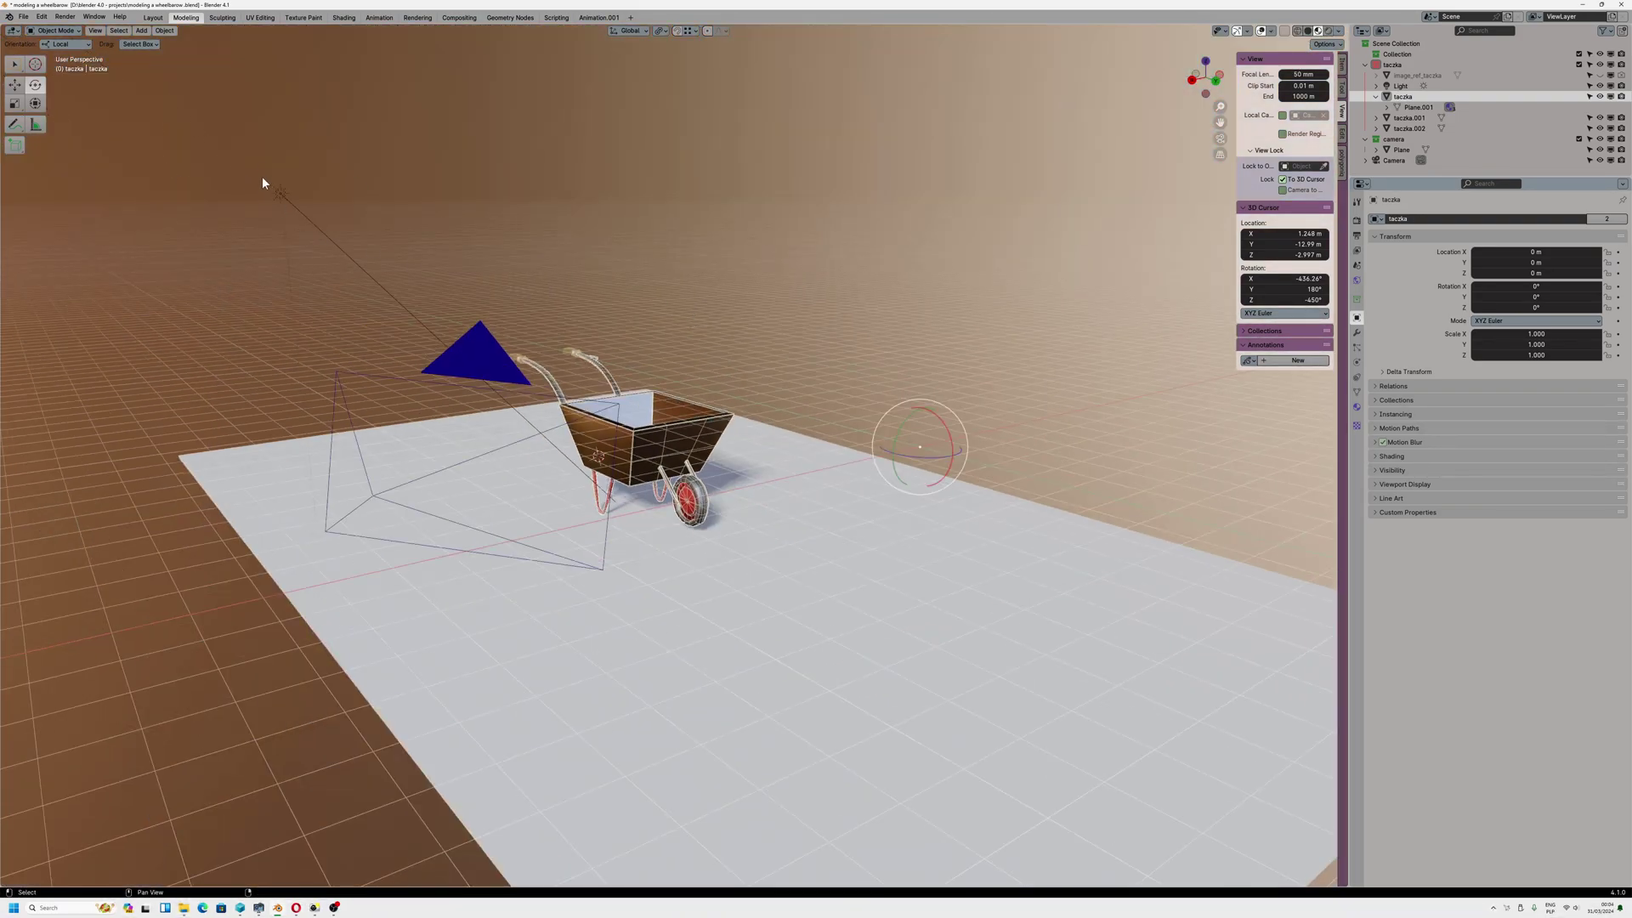
Select the scene light and inspect the wheelbarrow up close in Rendered shading before returning to Material Preview.
left_click(277, 191)
scroll(674, 400, "up", 5)
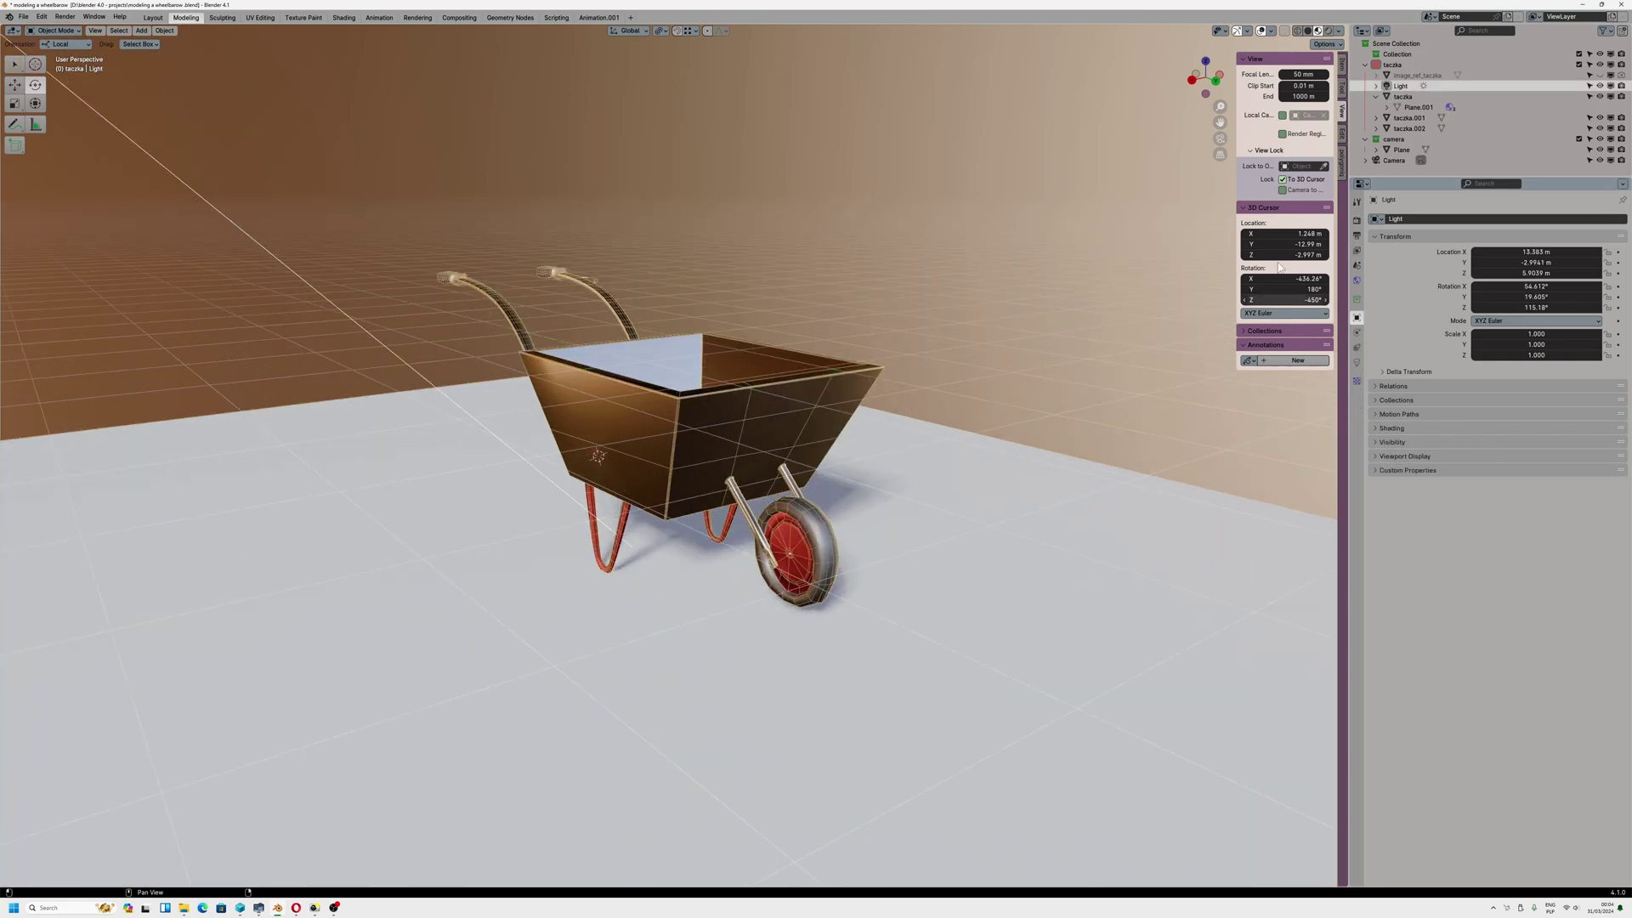
left_click(1329, 30)
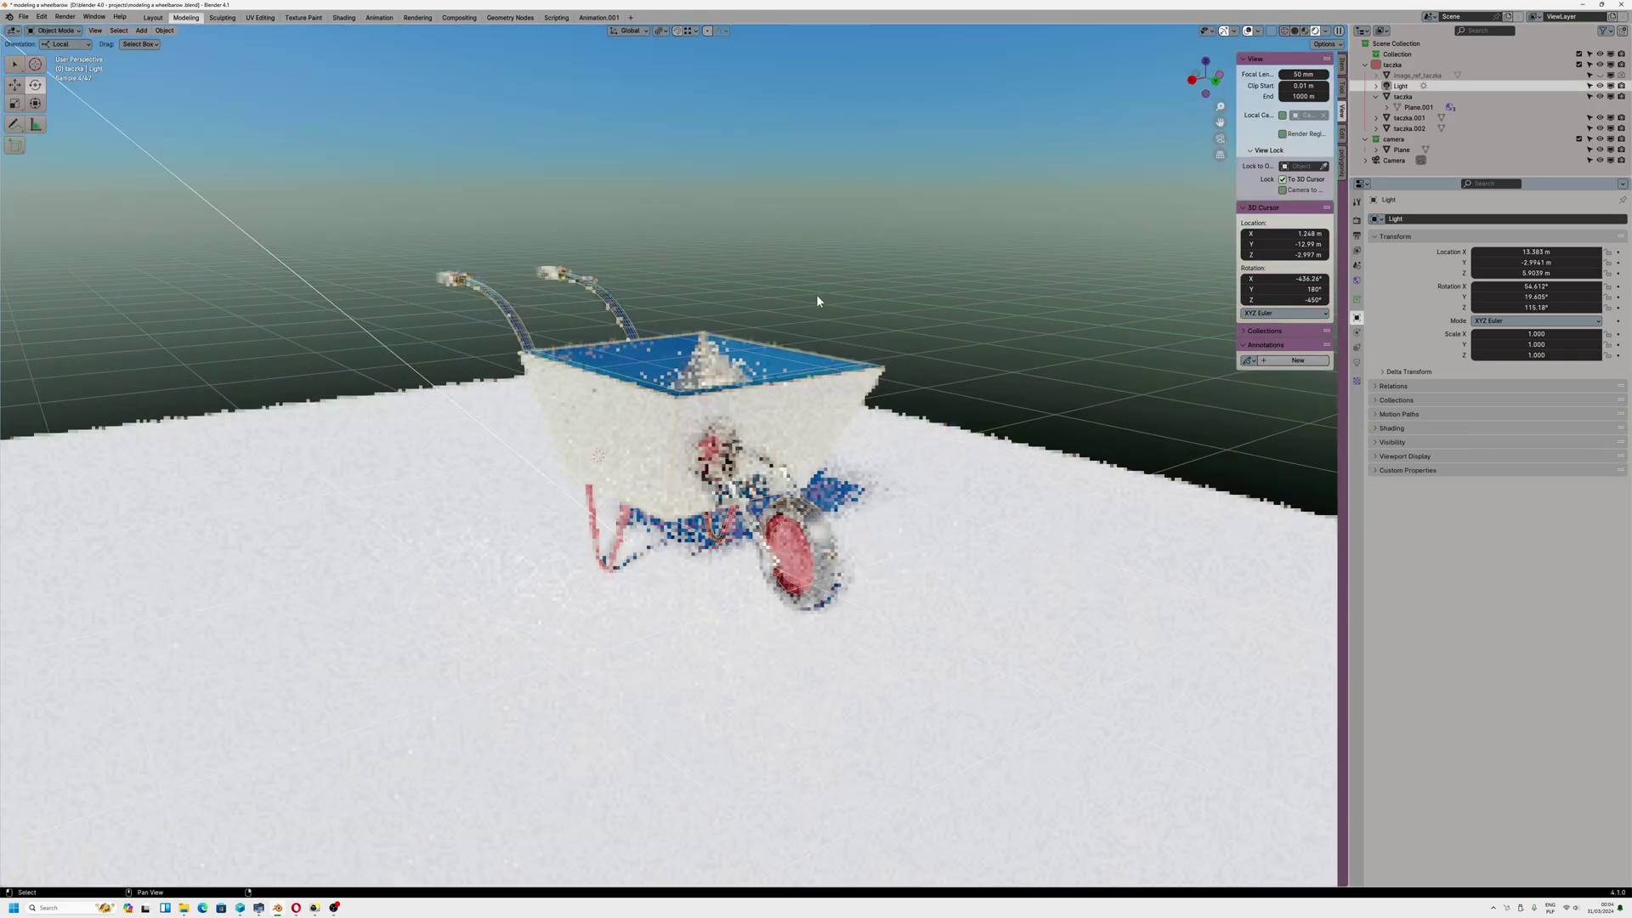
mouse_move(816, 294)
middle_mouse_down()
mouse_move(855, 282)
mouse_move(847, 306)
middle_mouse_up()
scroll(847, 306, "down", 3)
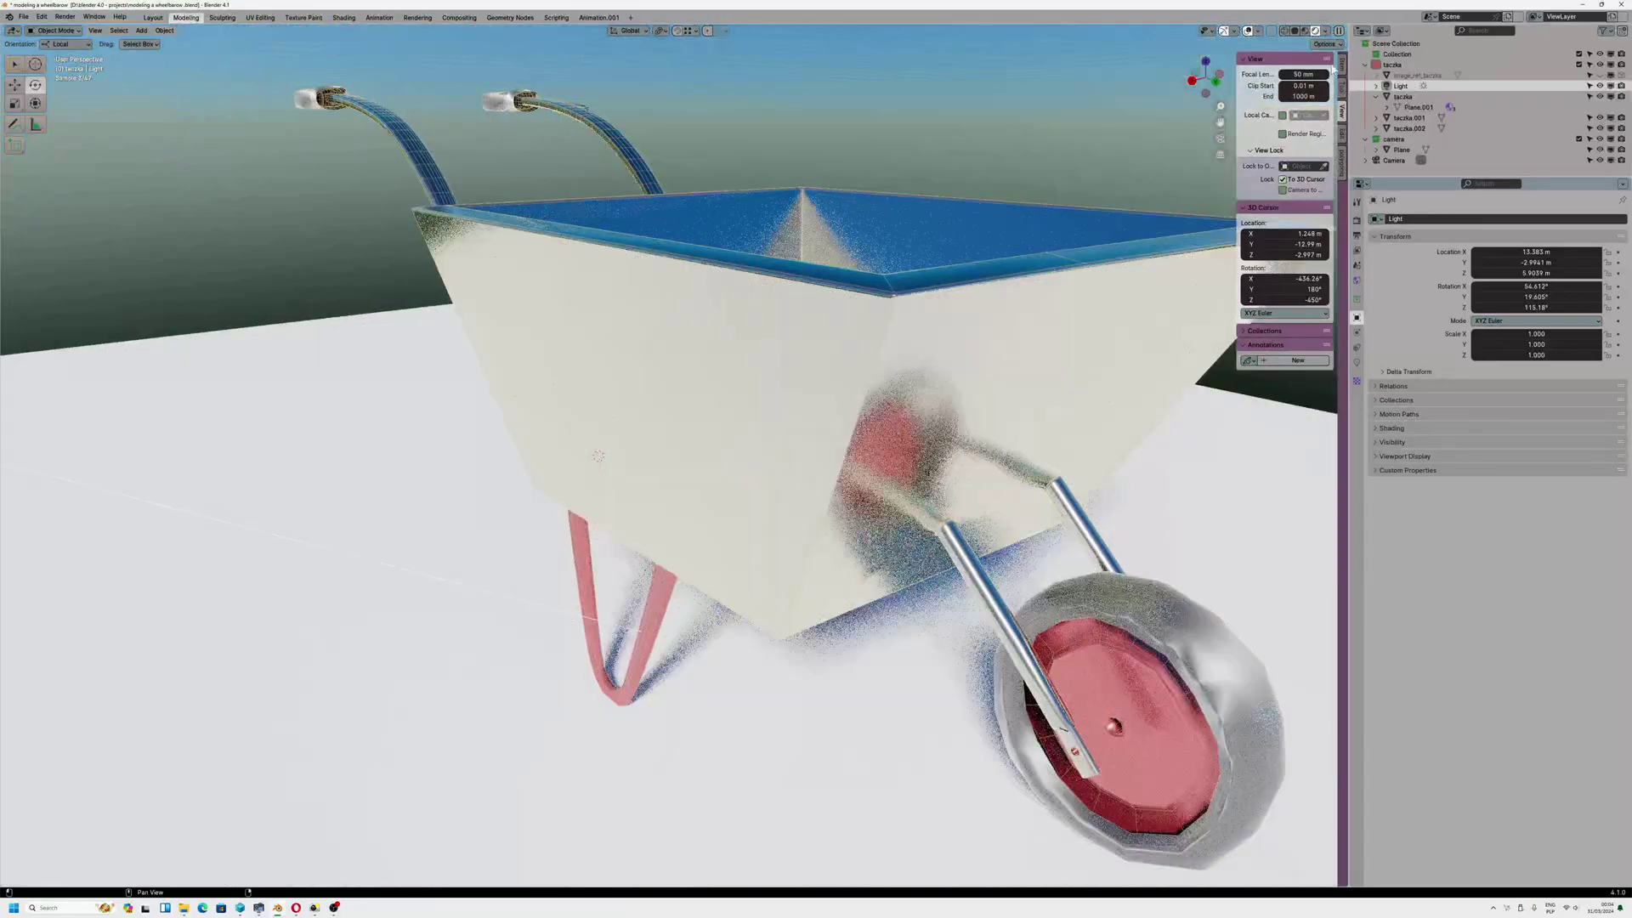
left_click(1305, 31)
scroll(783, 296, "down", 6)
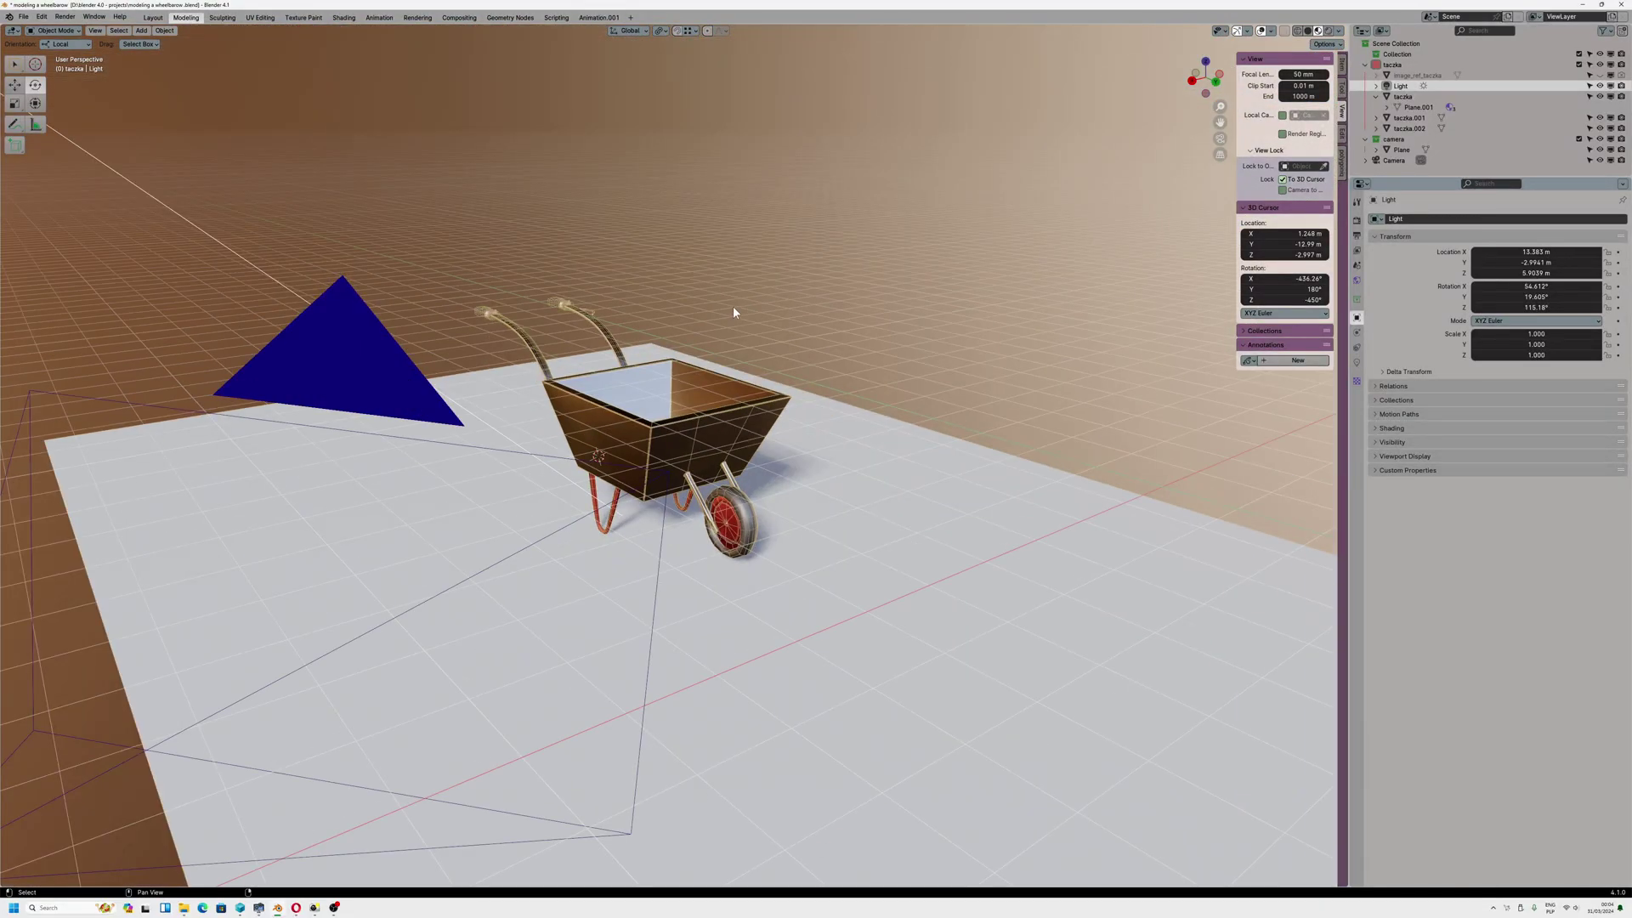
Reduce the strength of the sun light in its light data settings.
key("r")
key("r")
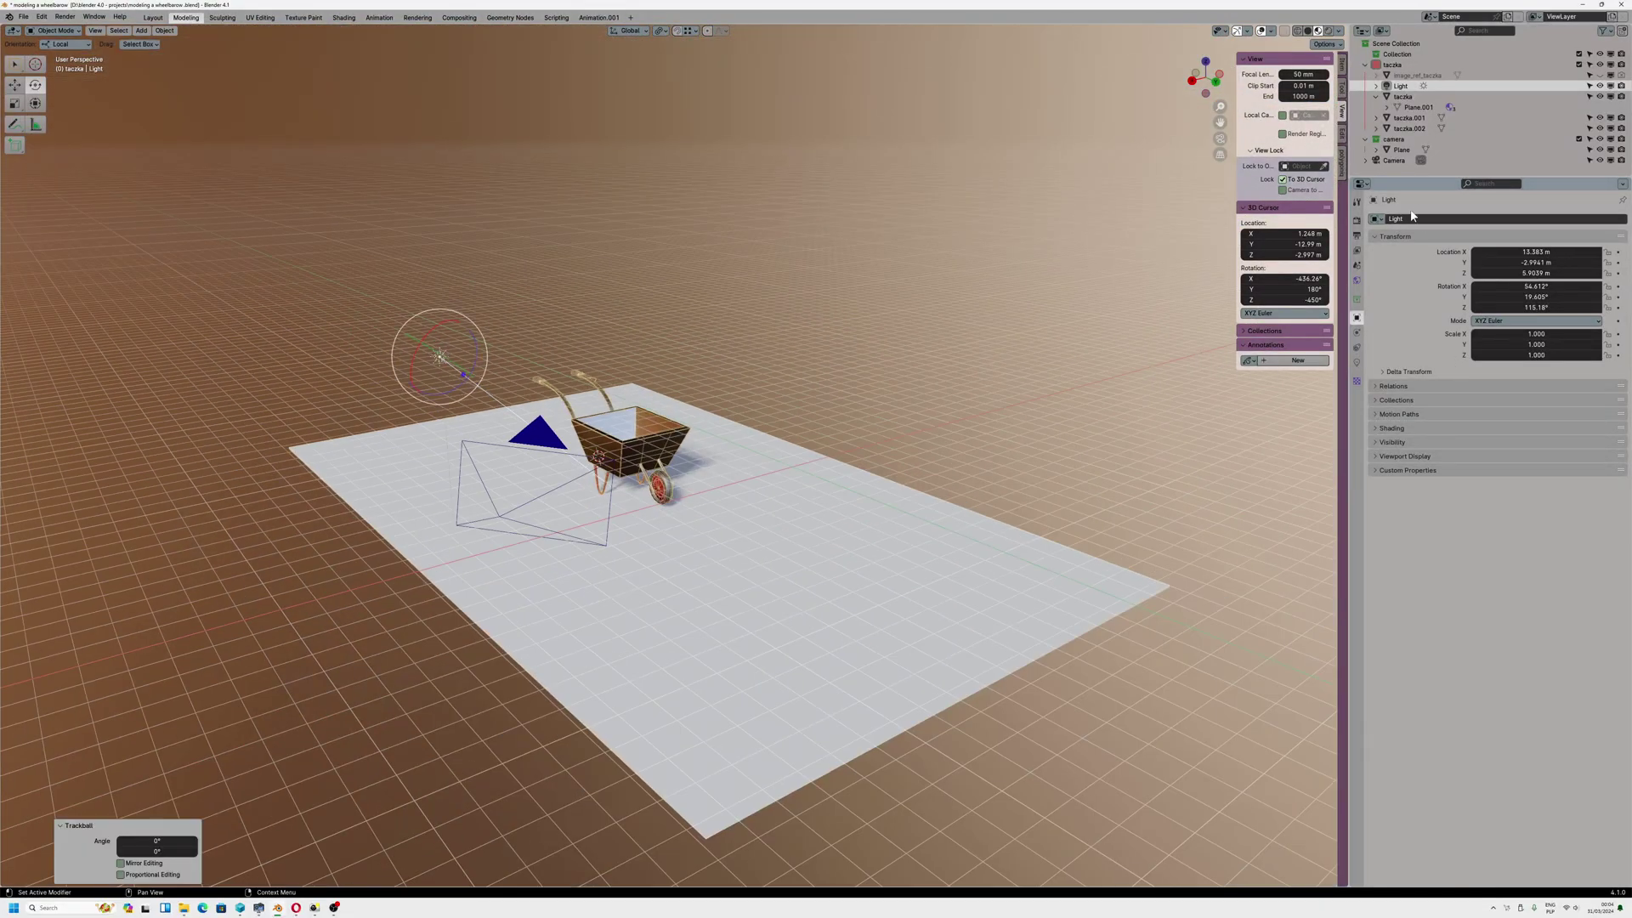
left_click(1357, 363)
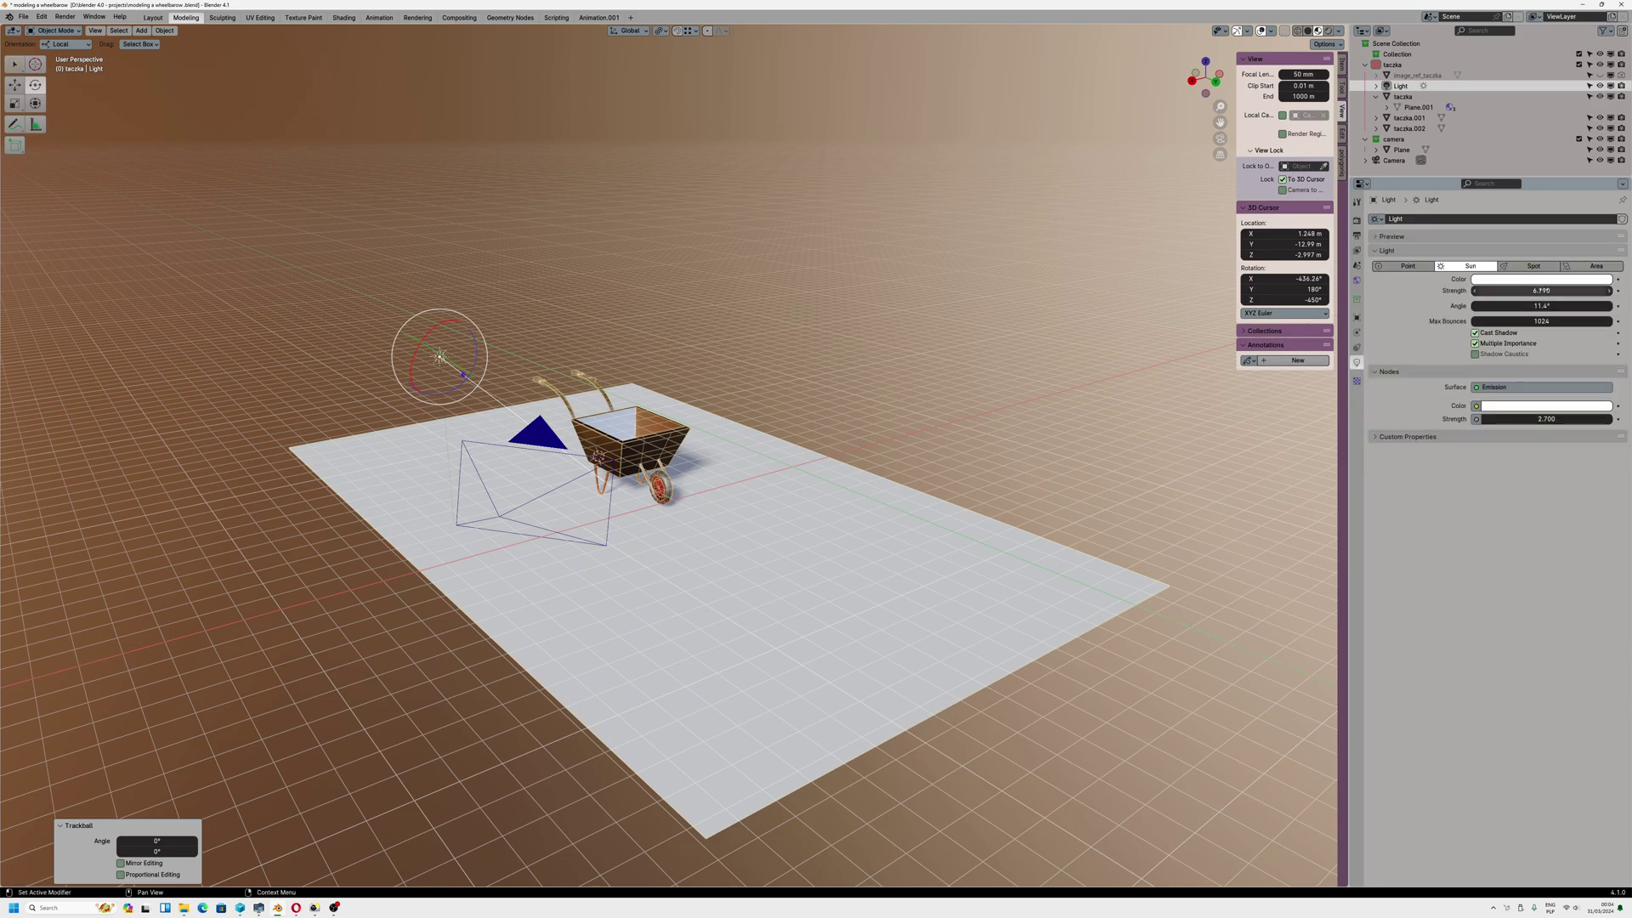
left_click_drag(1543, 291, 1480, 291)
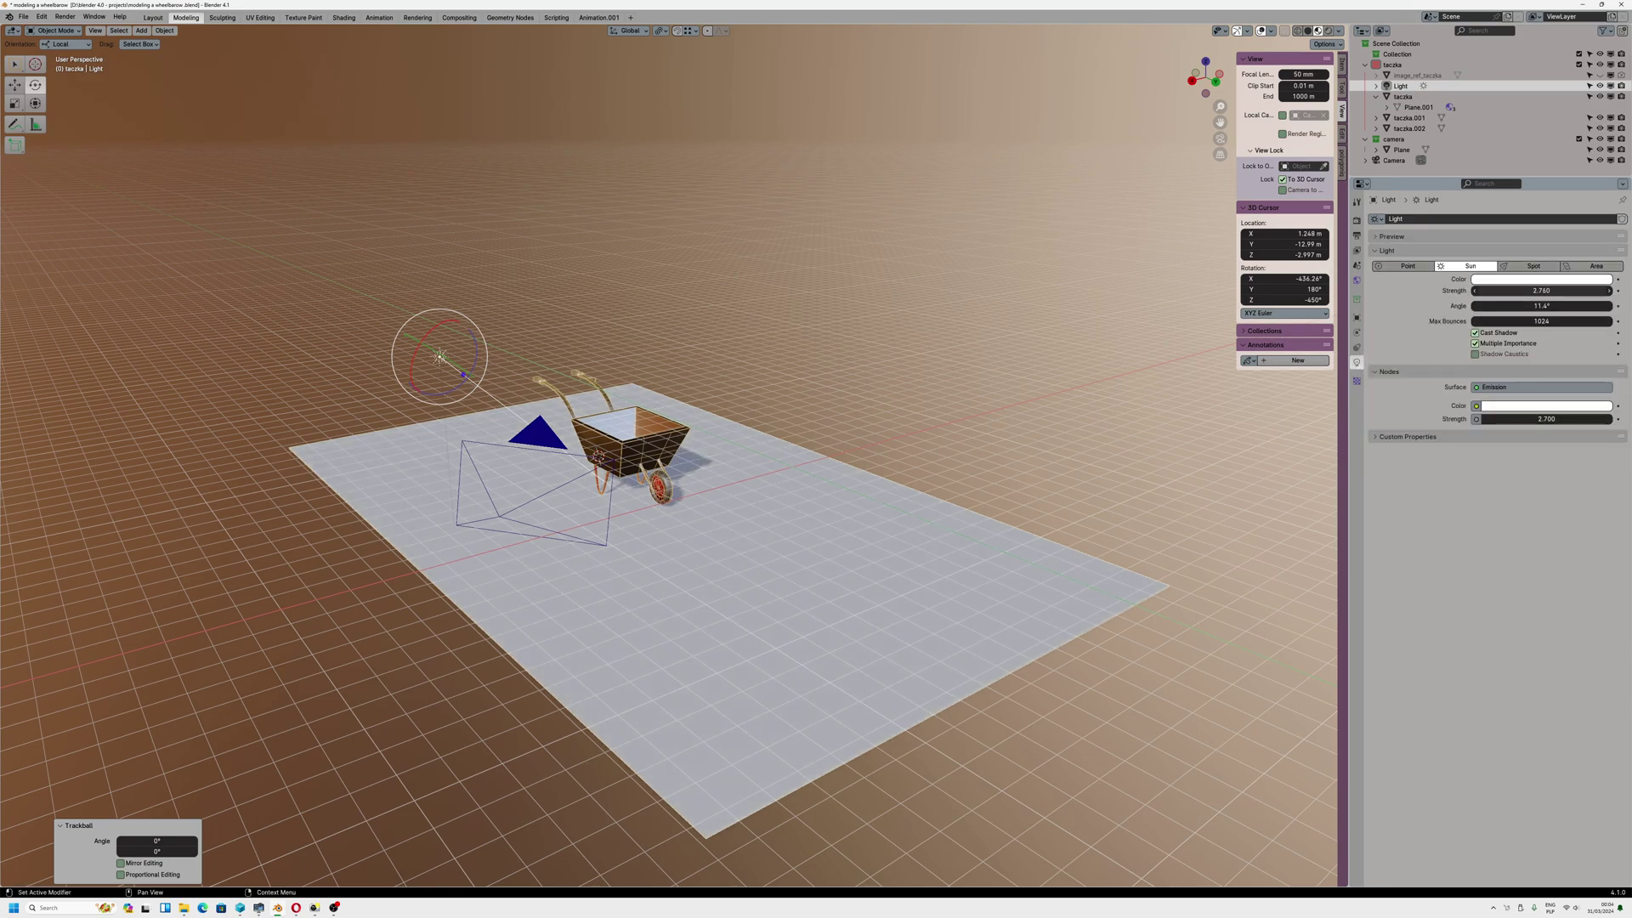
Examine the object, render and material settings for shadow options, including Shading and Light Linking, on the wheelbarrow and the ground plane.
left_click(631, 431)
key("KP_Decimal")
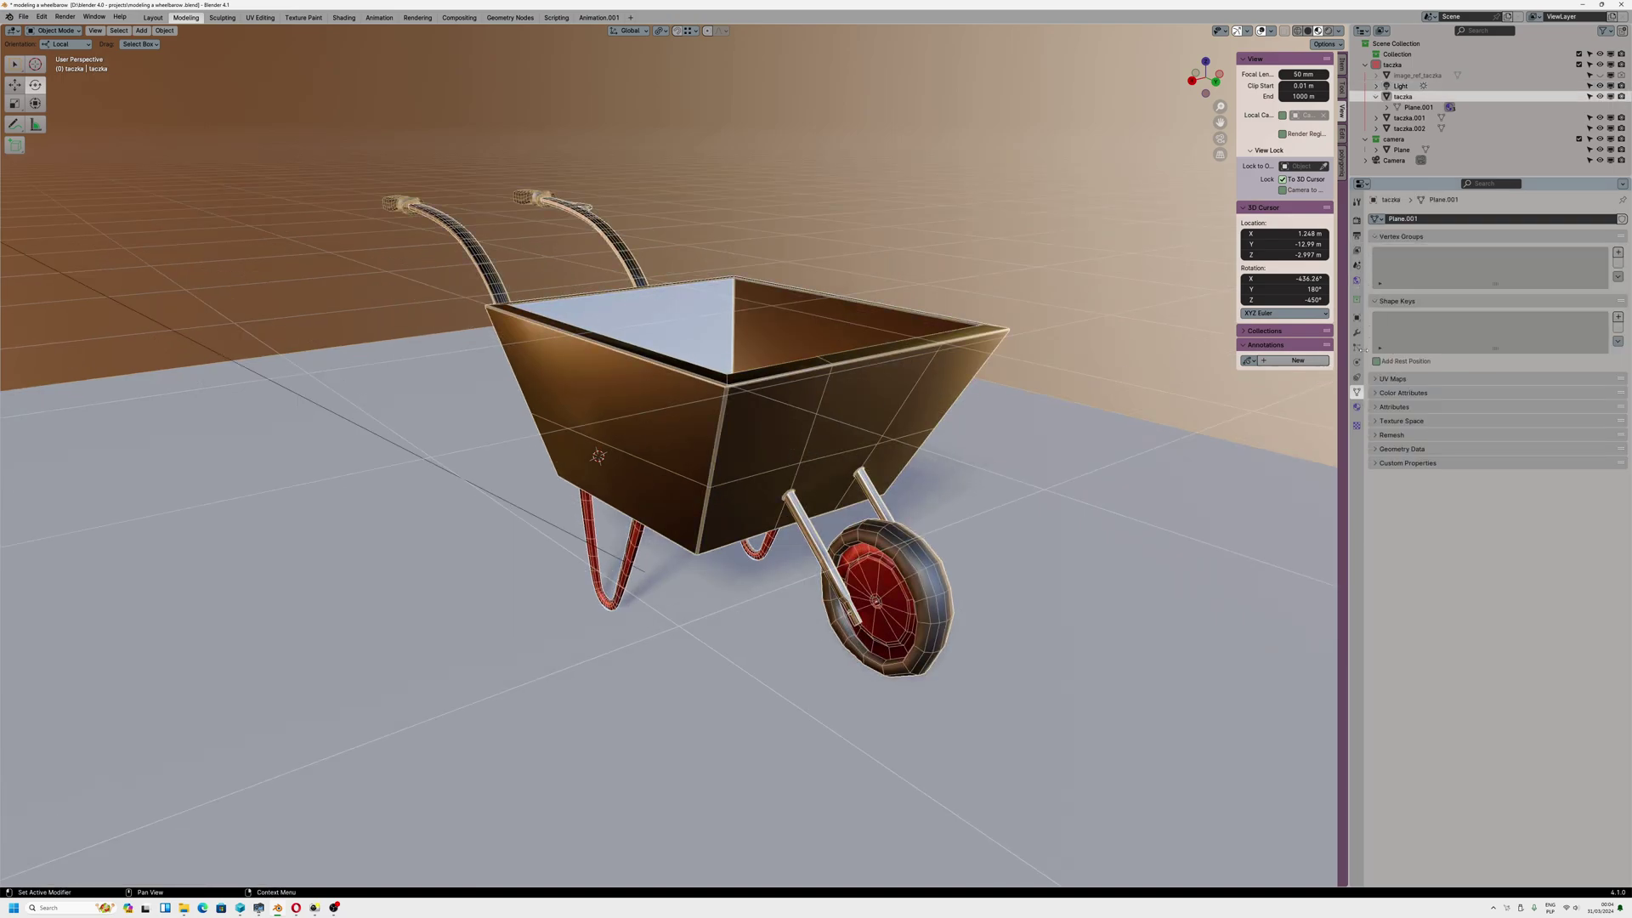
left_click(1358, 319)
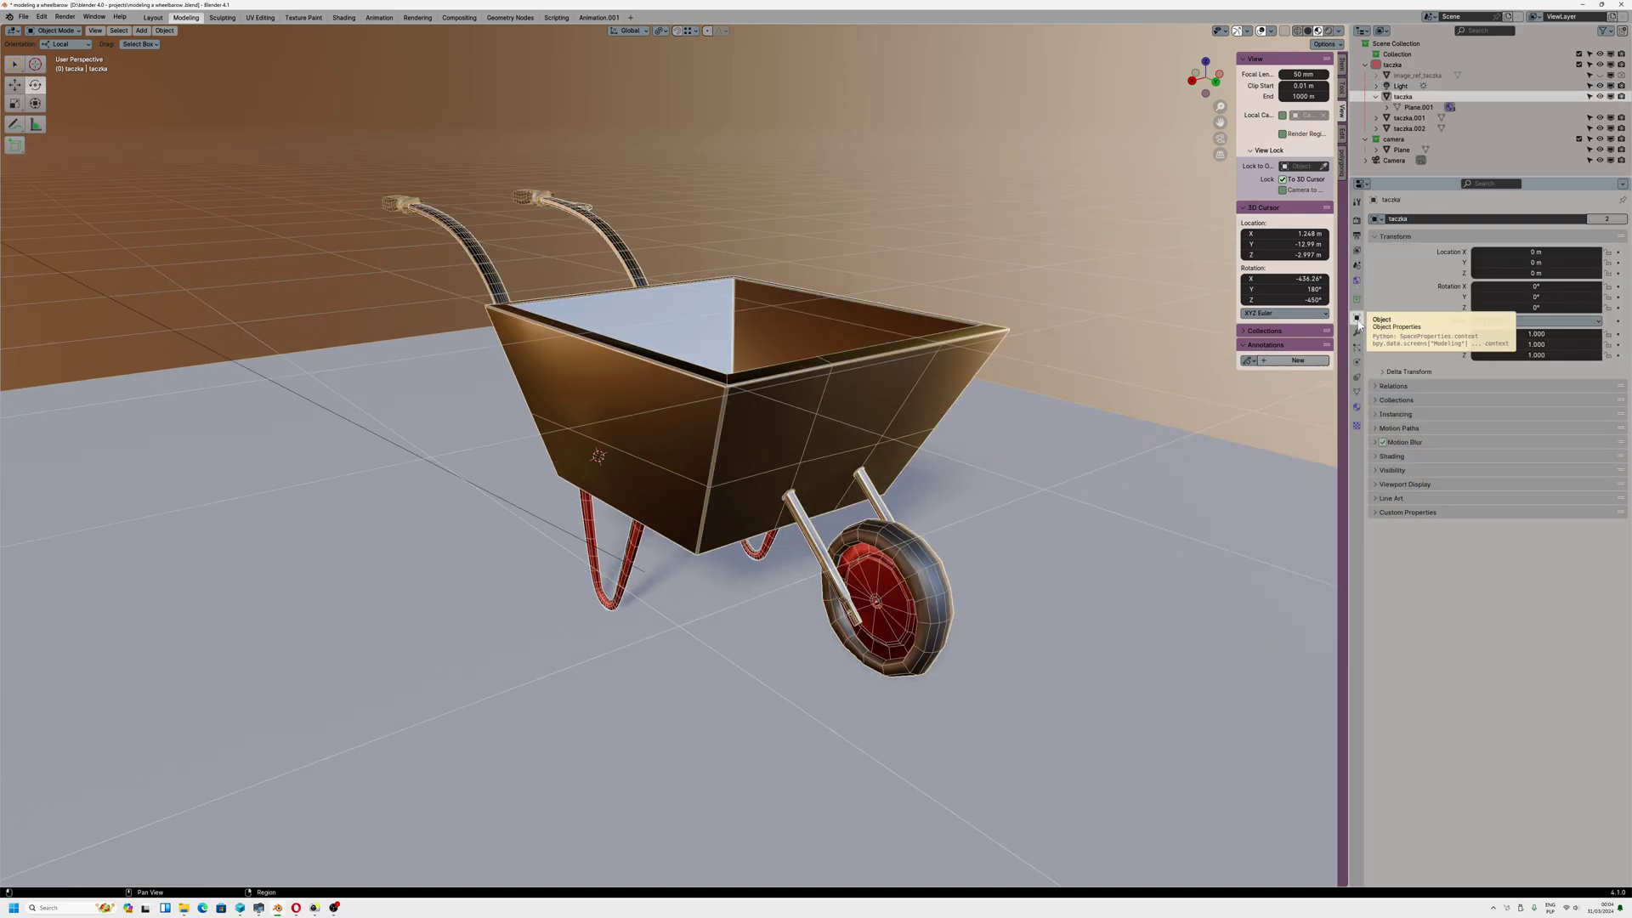
left_click(1357, 221)
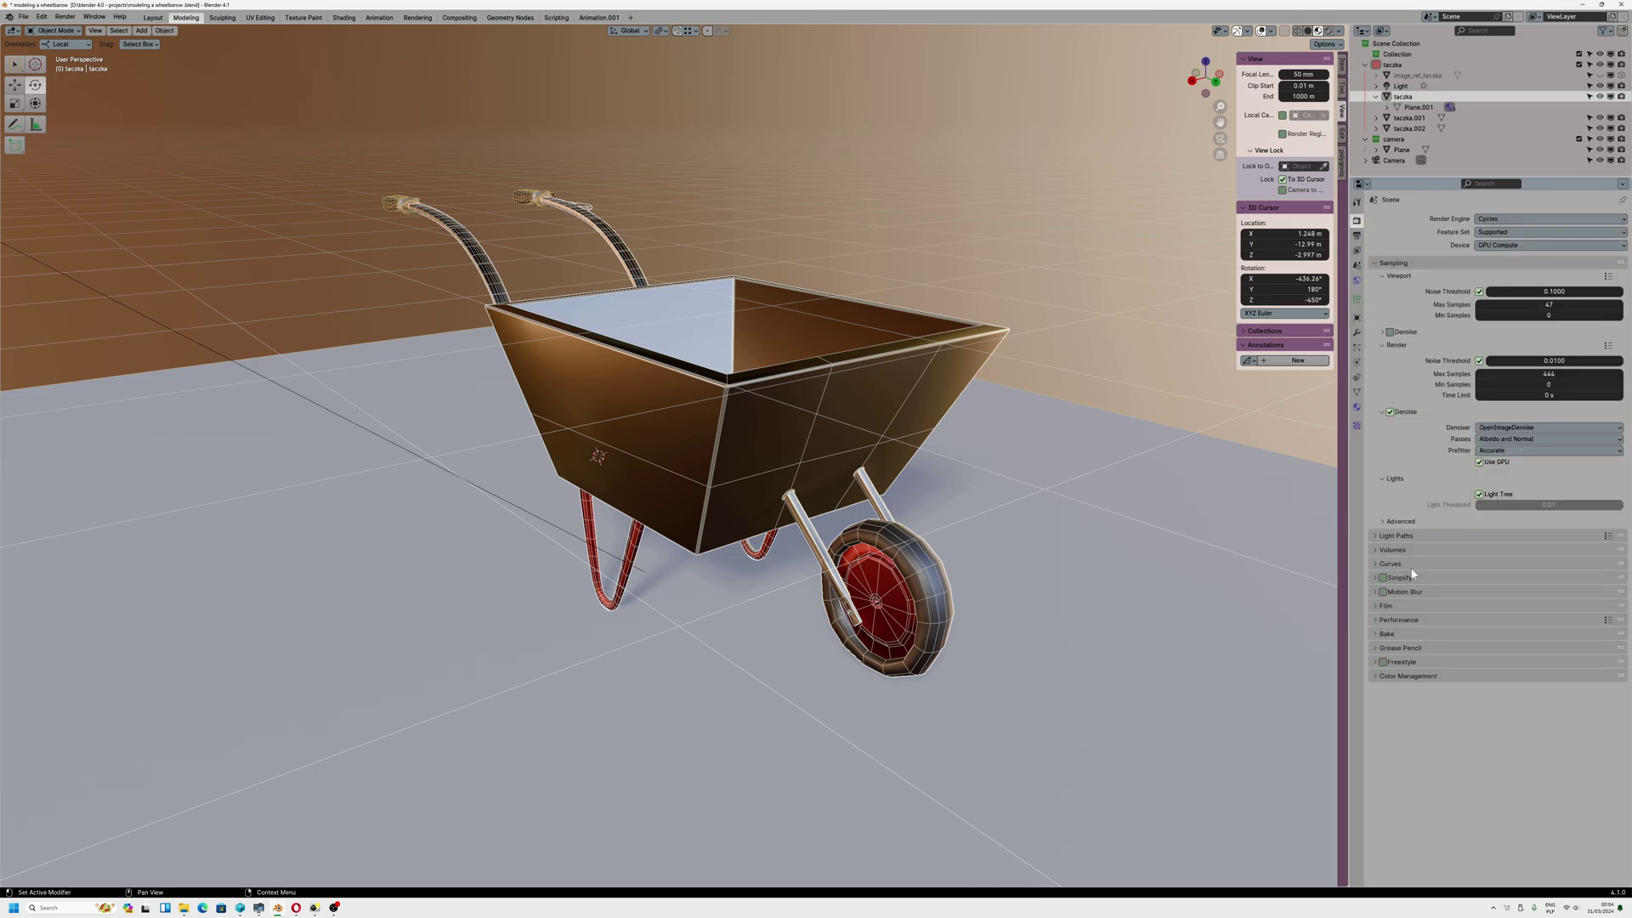
left_click(1357, 318)
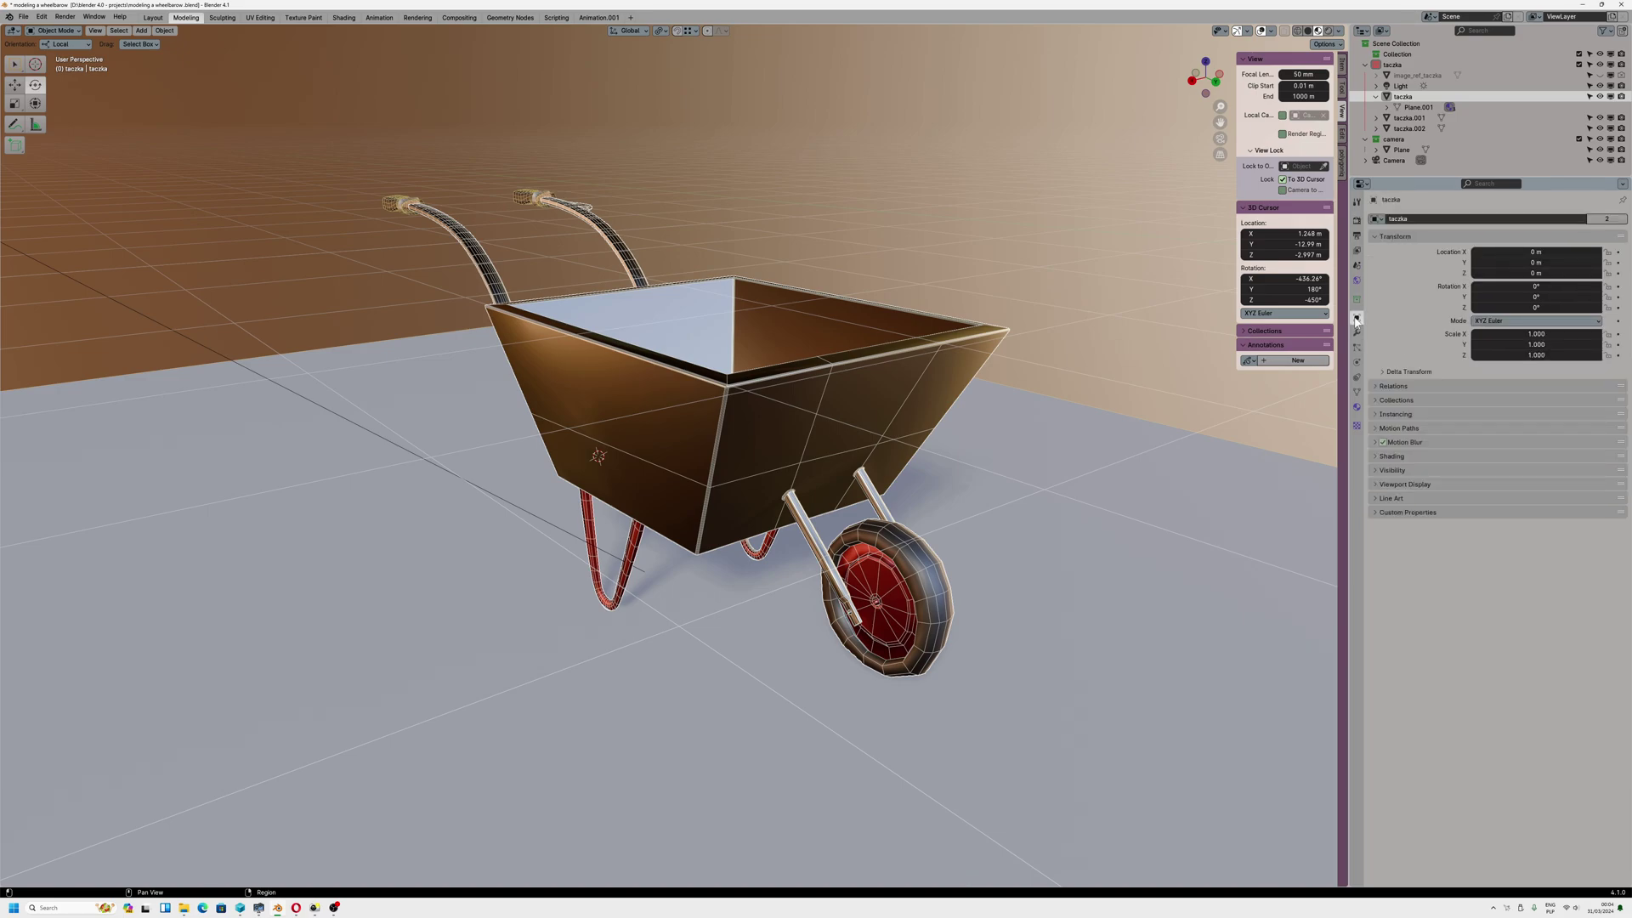
left_click(1399, 456)
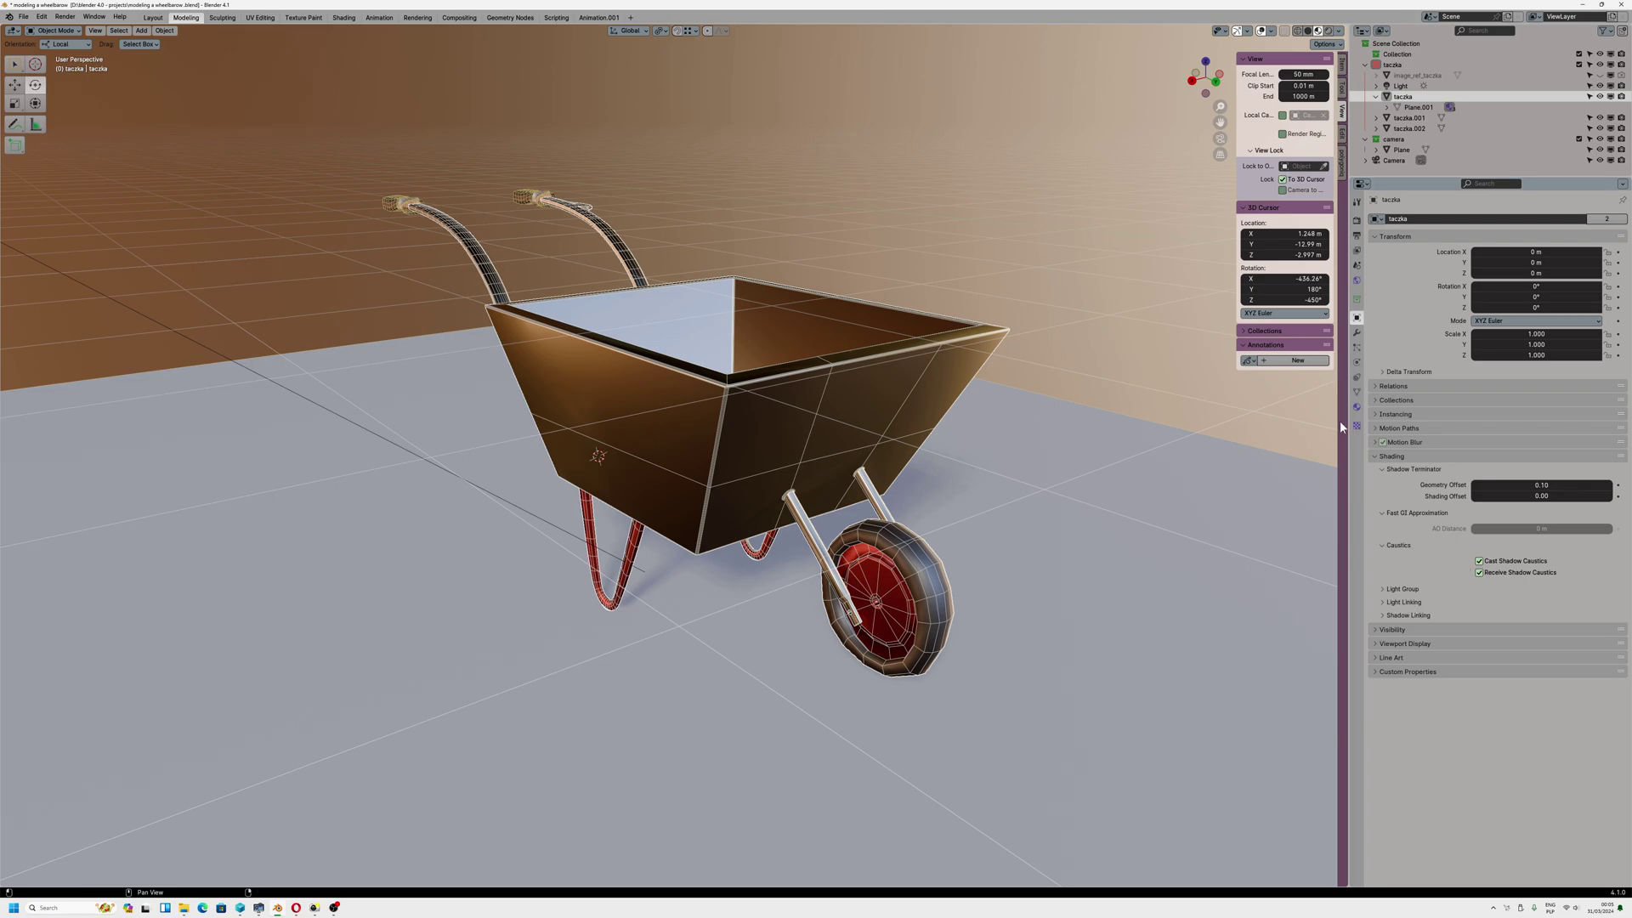
left_click(1357, 220)
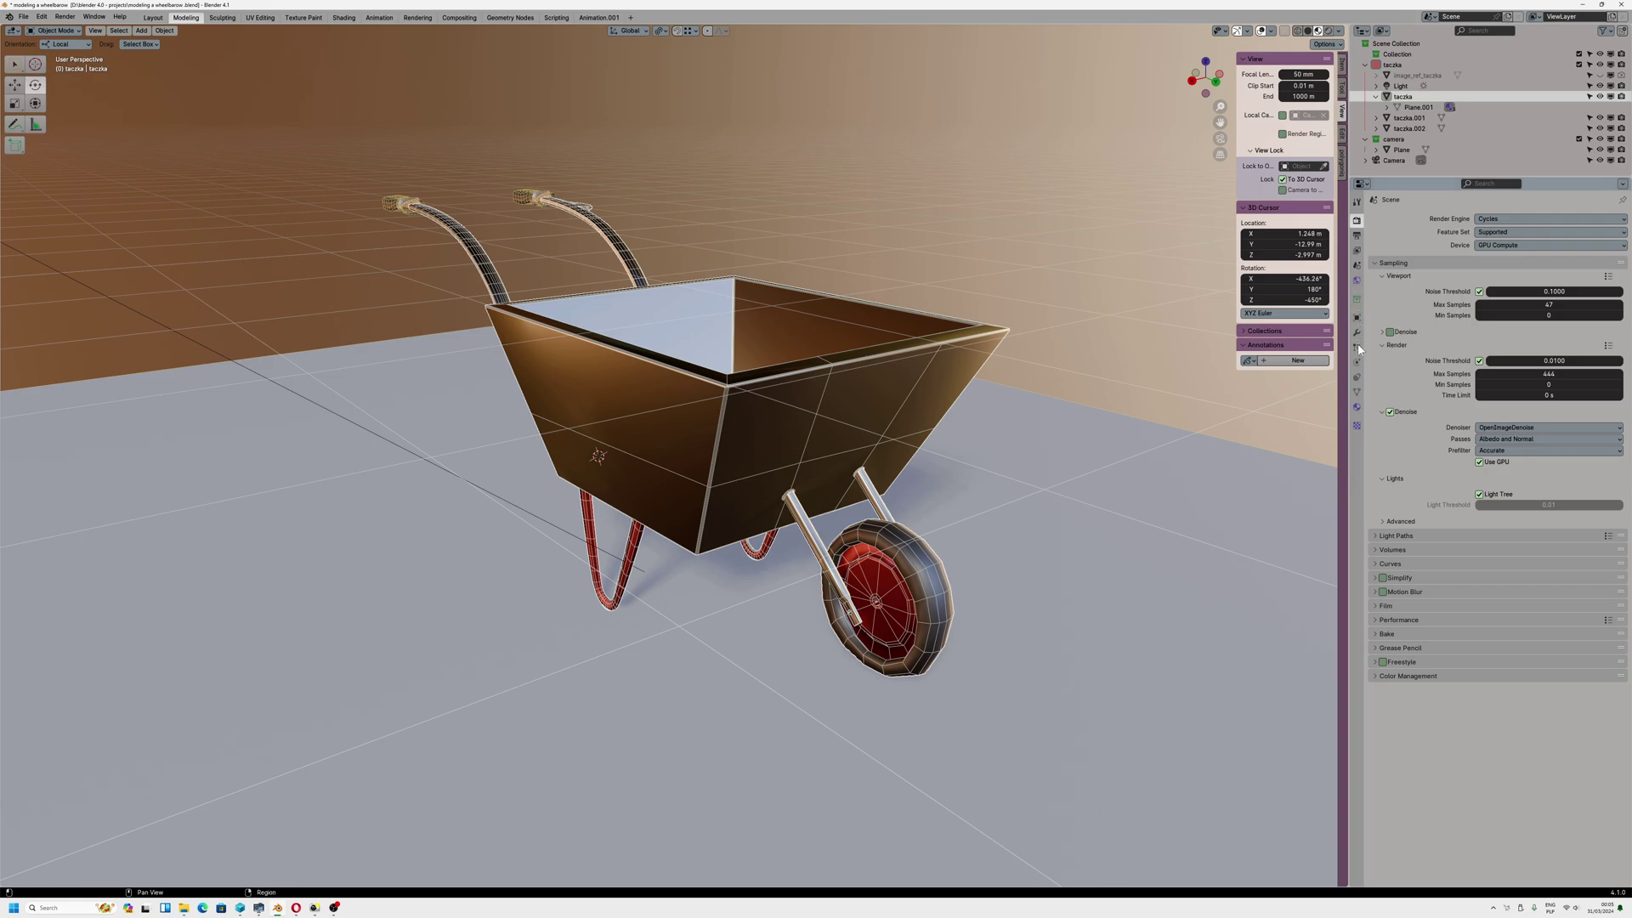
left_click(1357, 318)
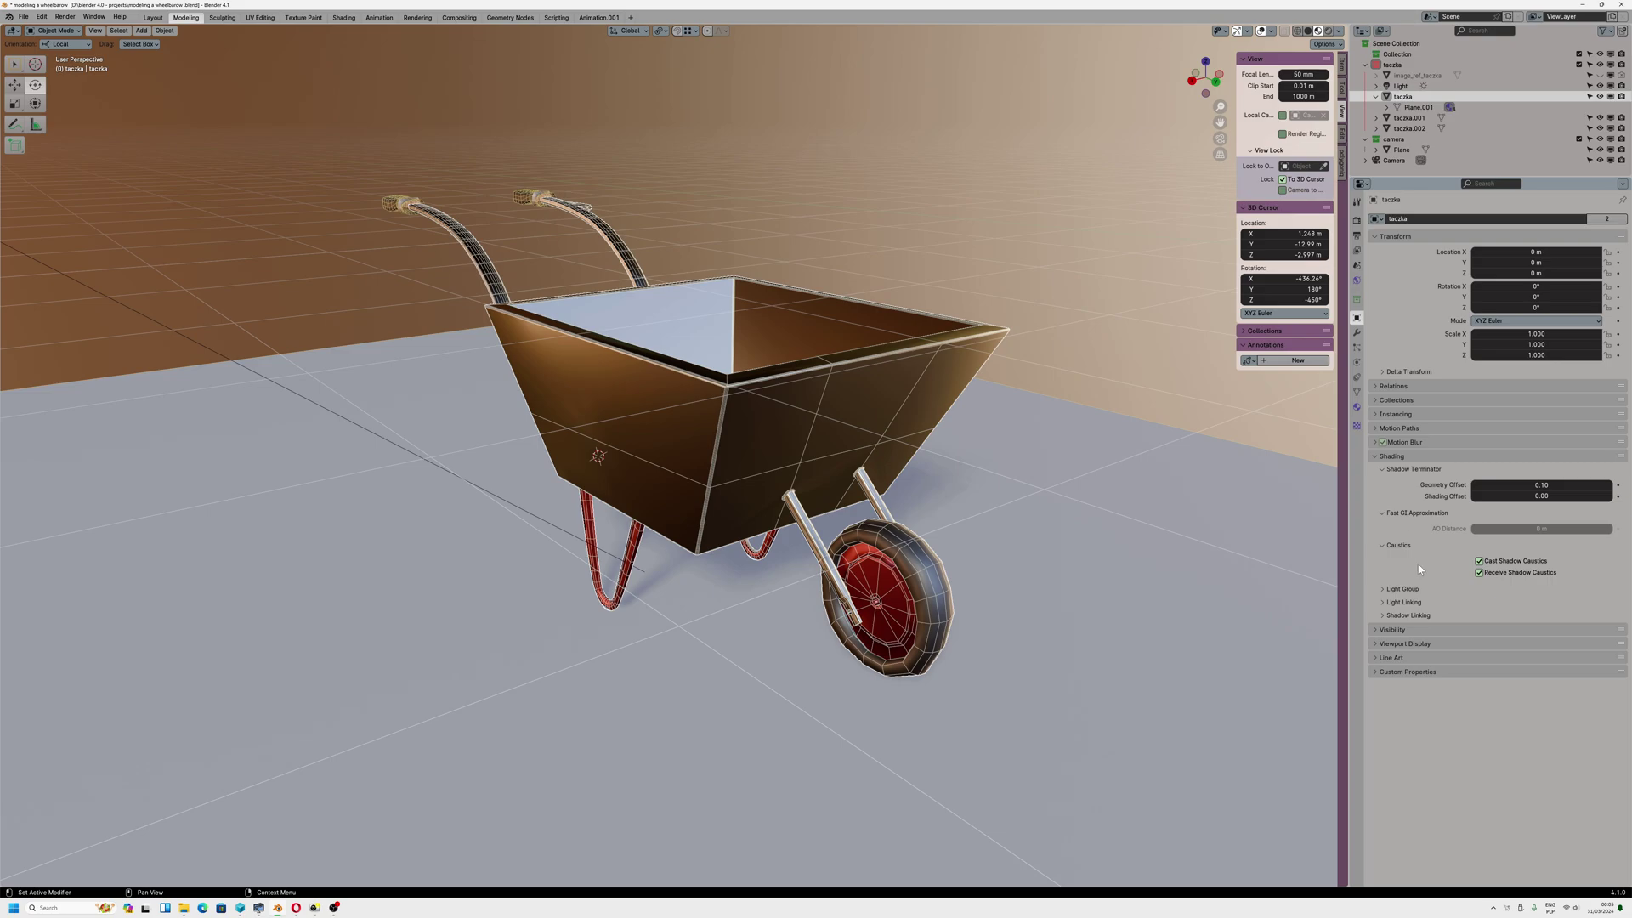
left_click(1392, 603)
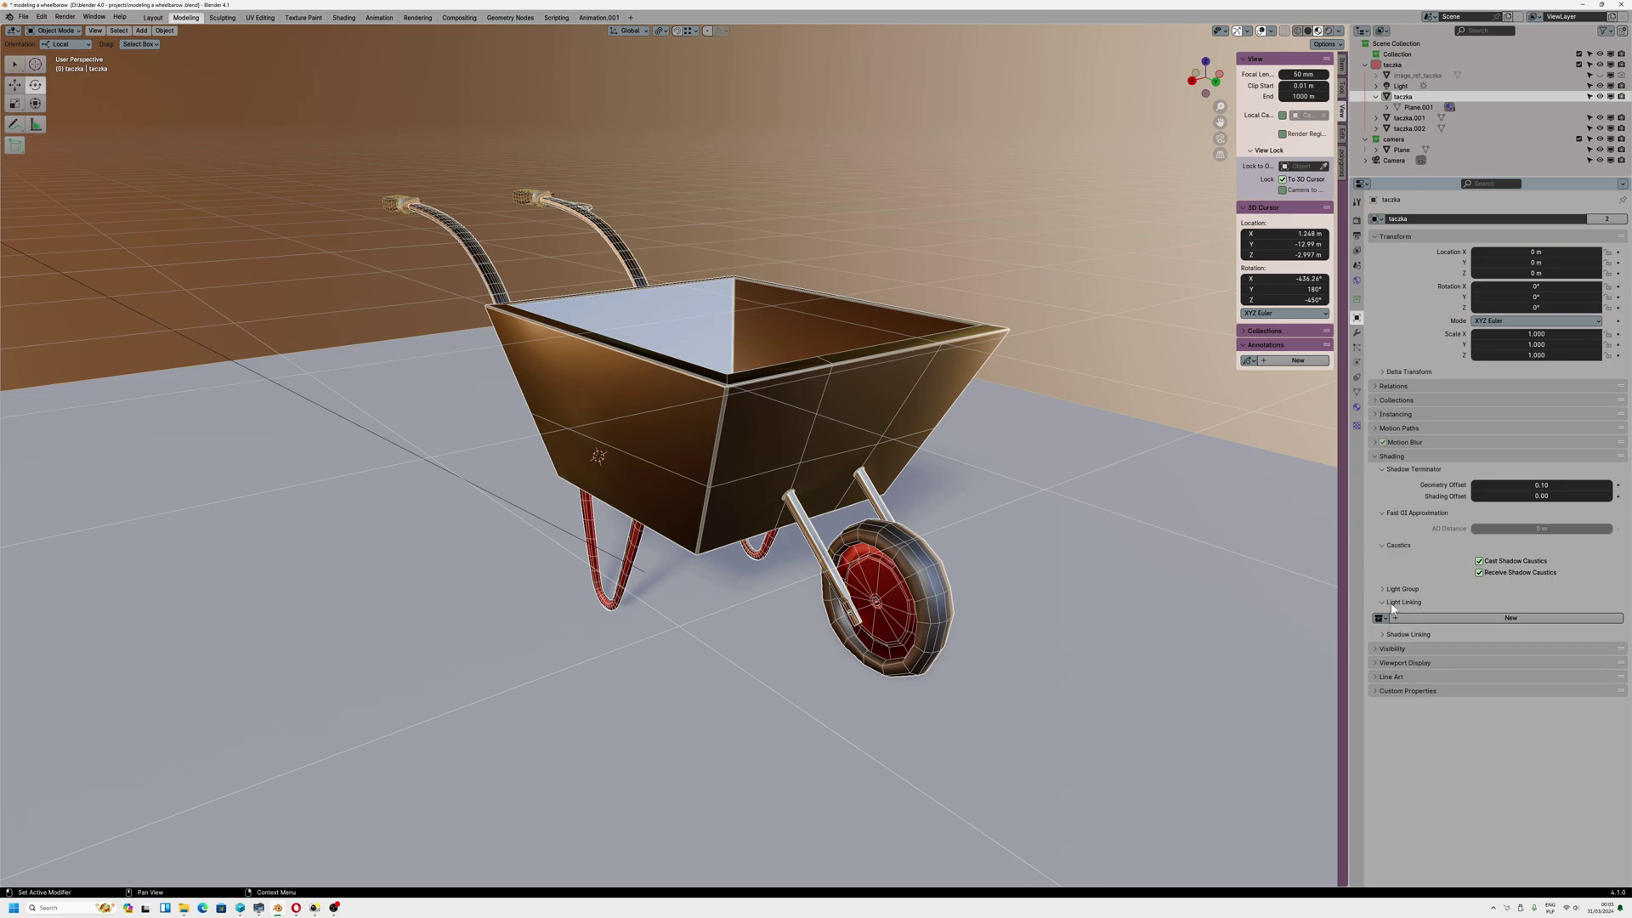
left_click(1357, 407)
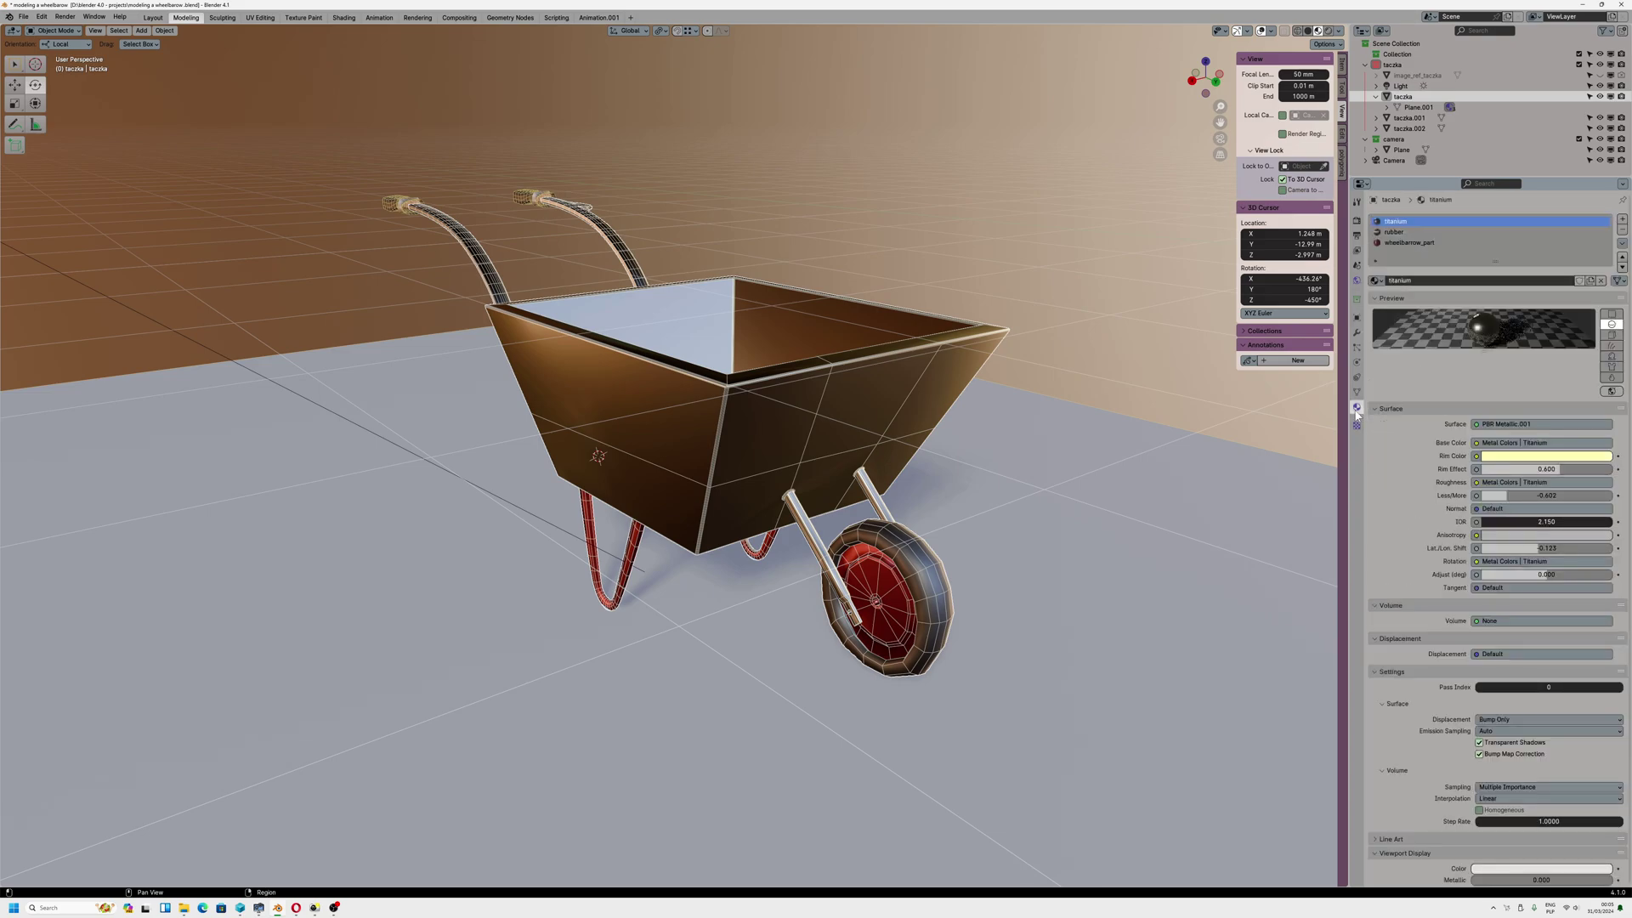
left_click(1358, 228)
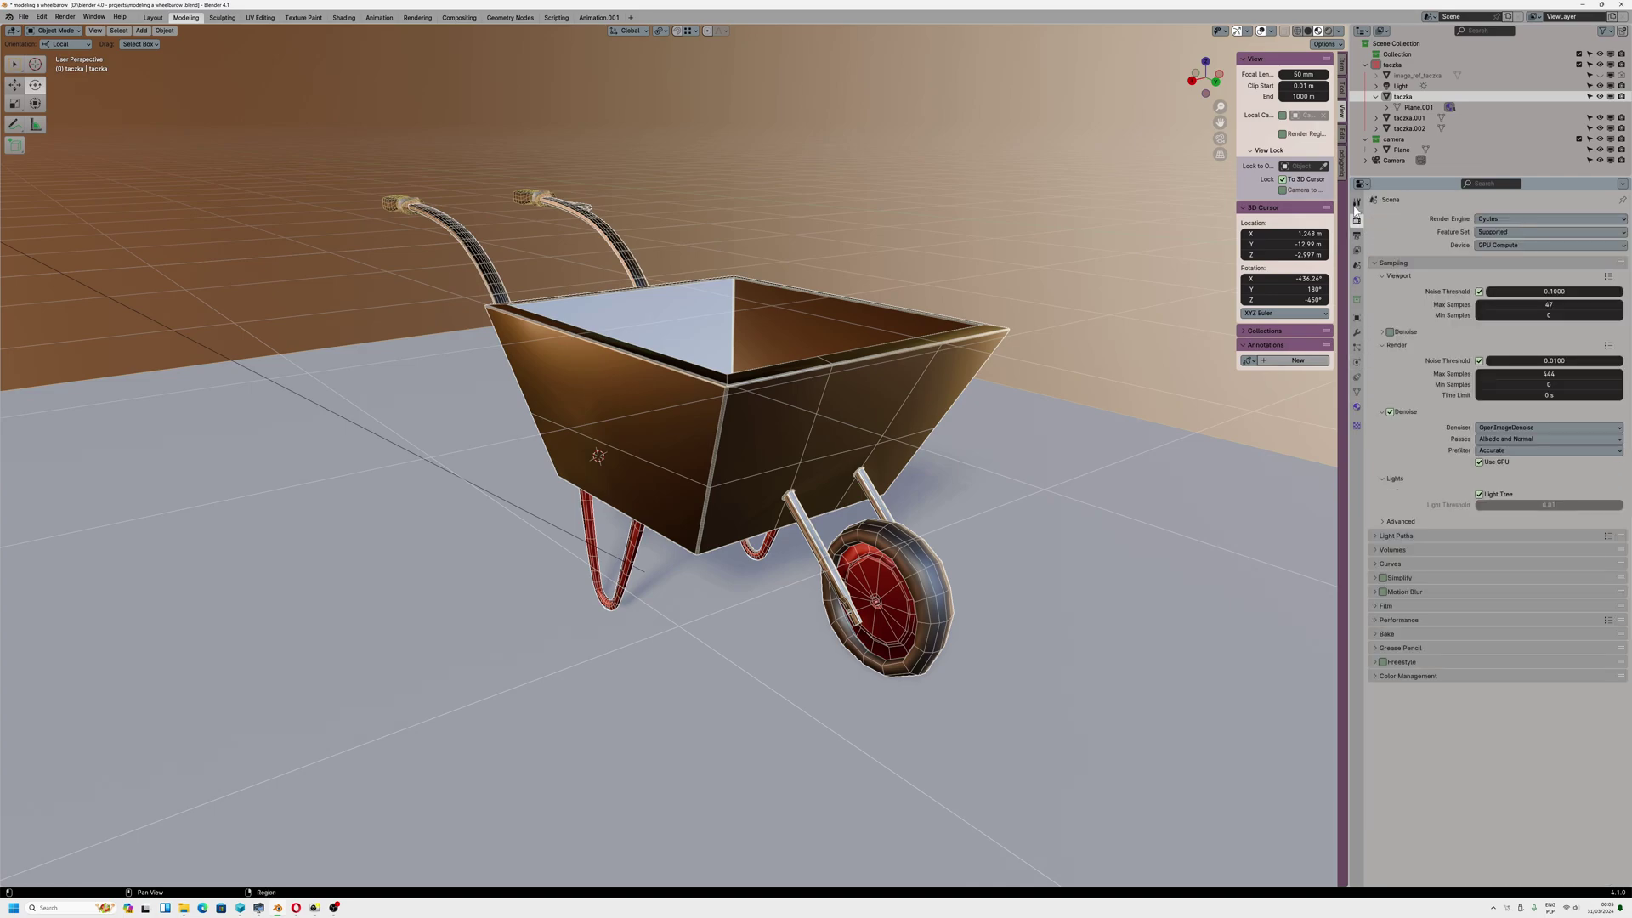
left_click(1357, 202)
left_click(1358, 220)
left_click(1023, 502)
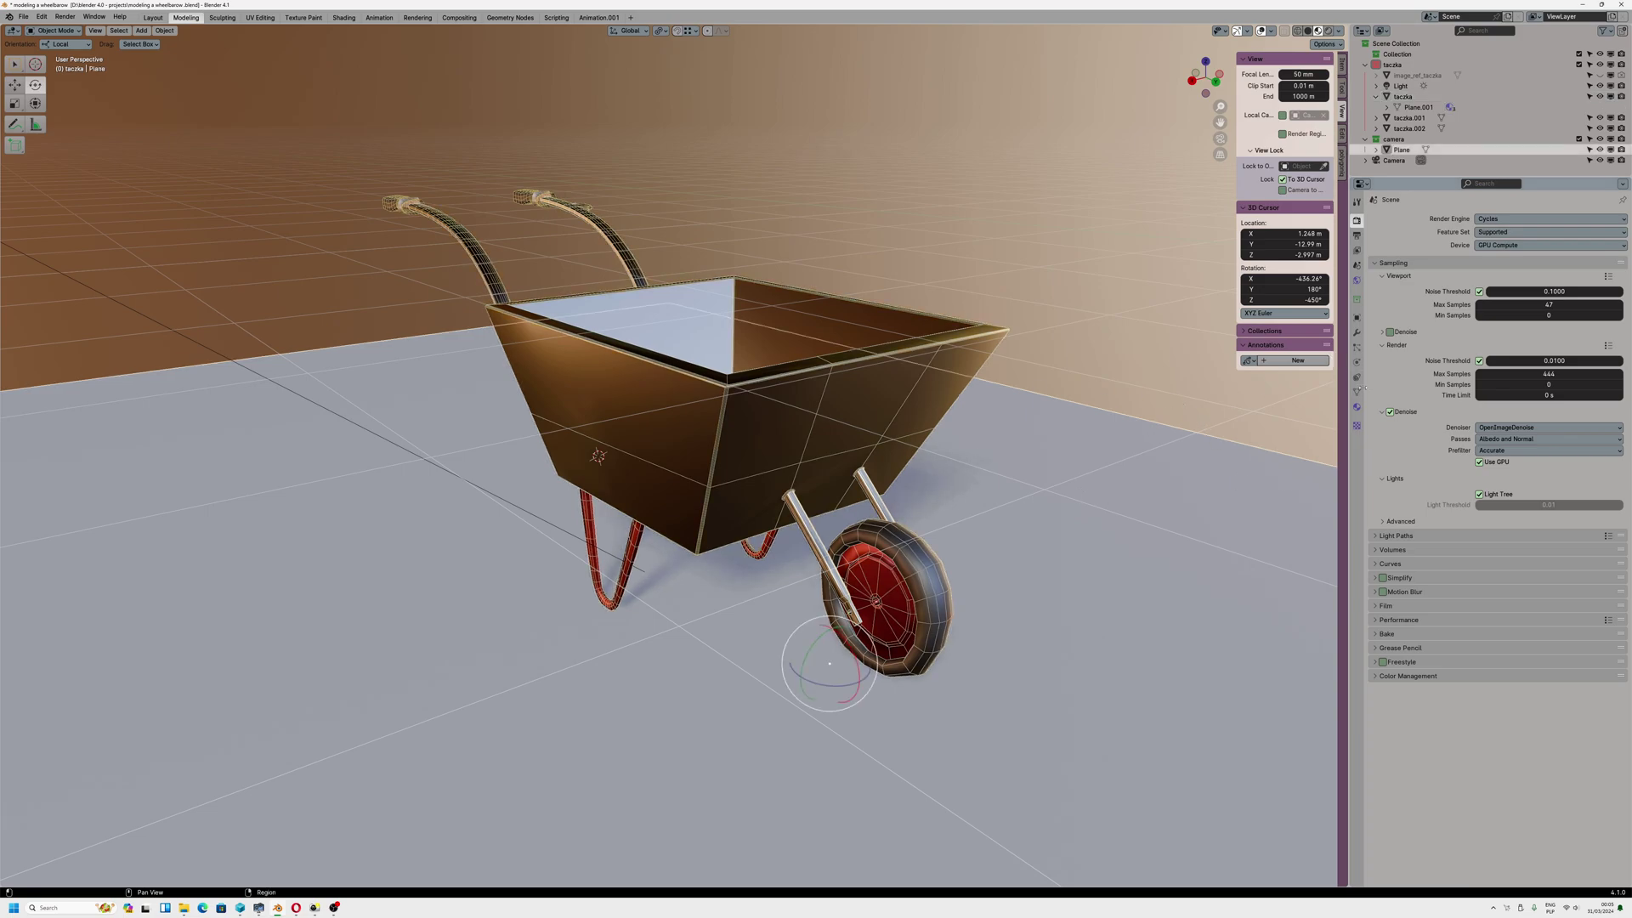
left_click(1356, 318)
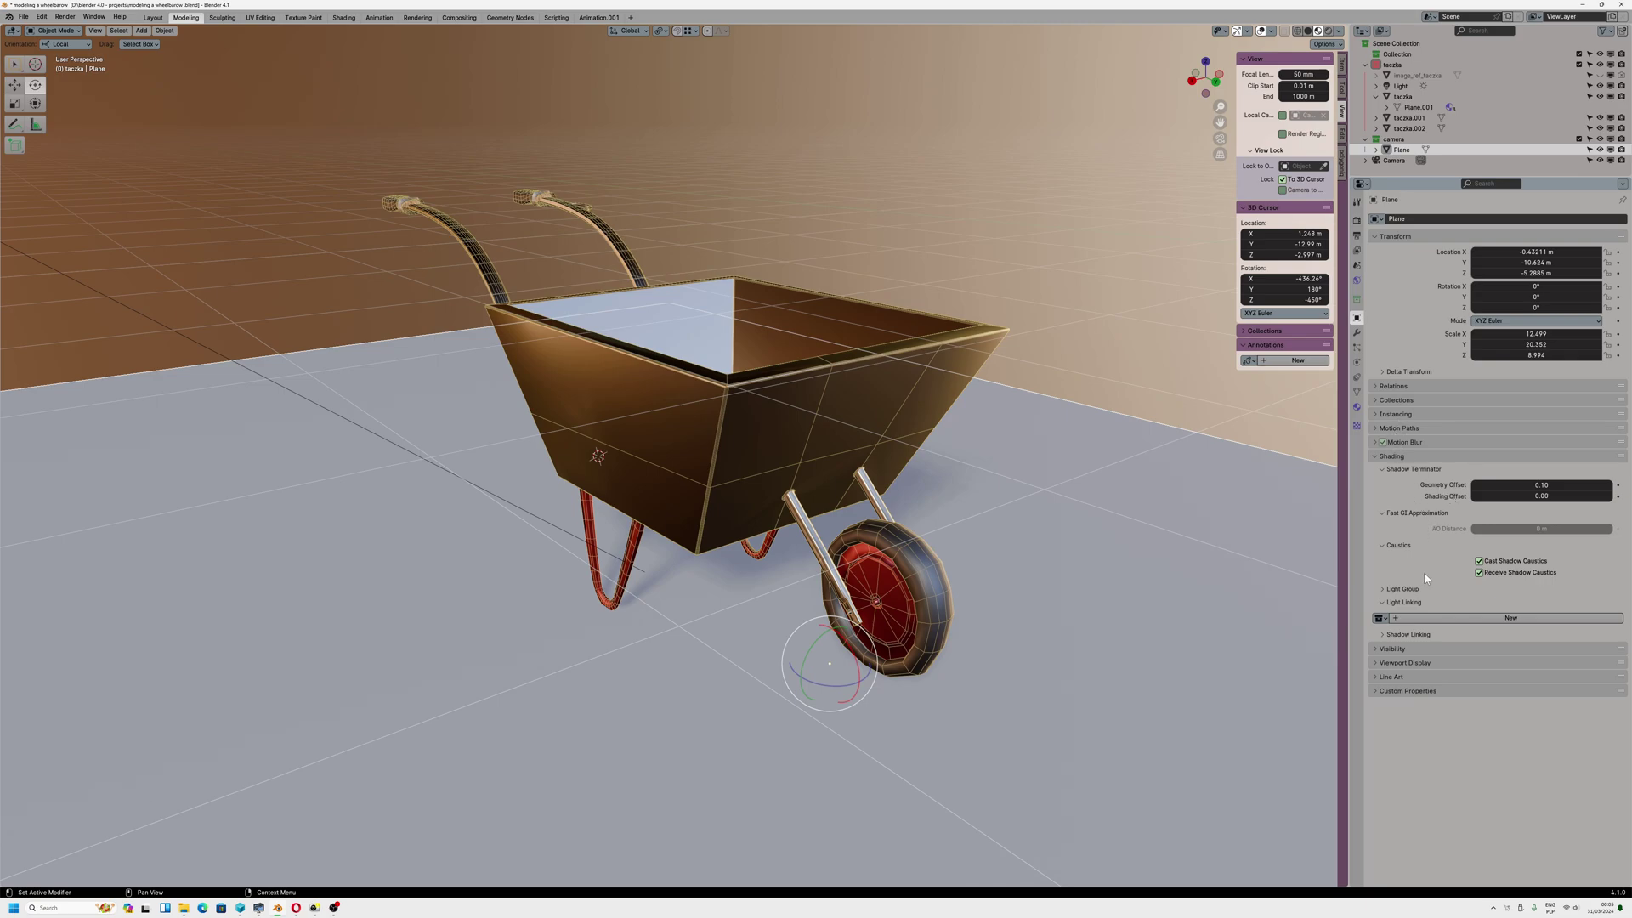
Enable the Shadow Catcher mask in the wheelbarrow's object visibility settings.
left_click(883, 574)
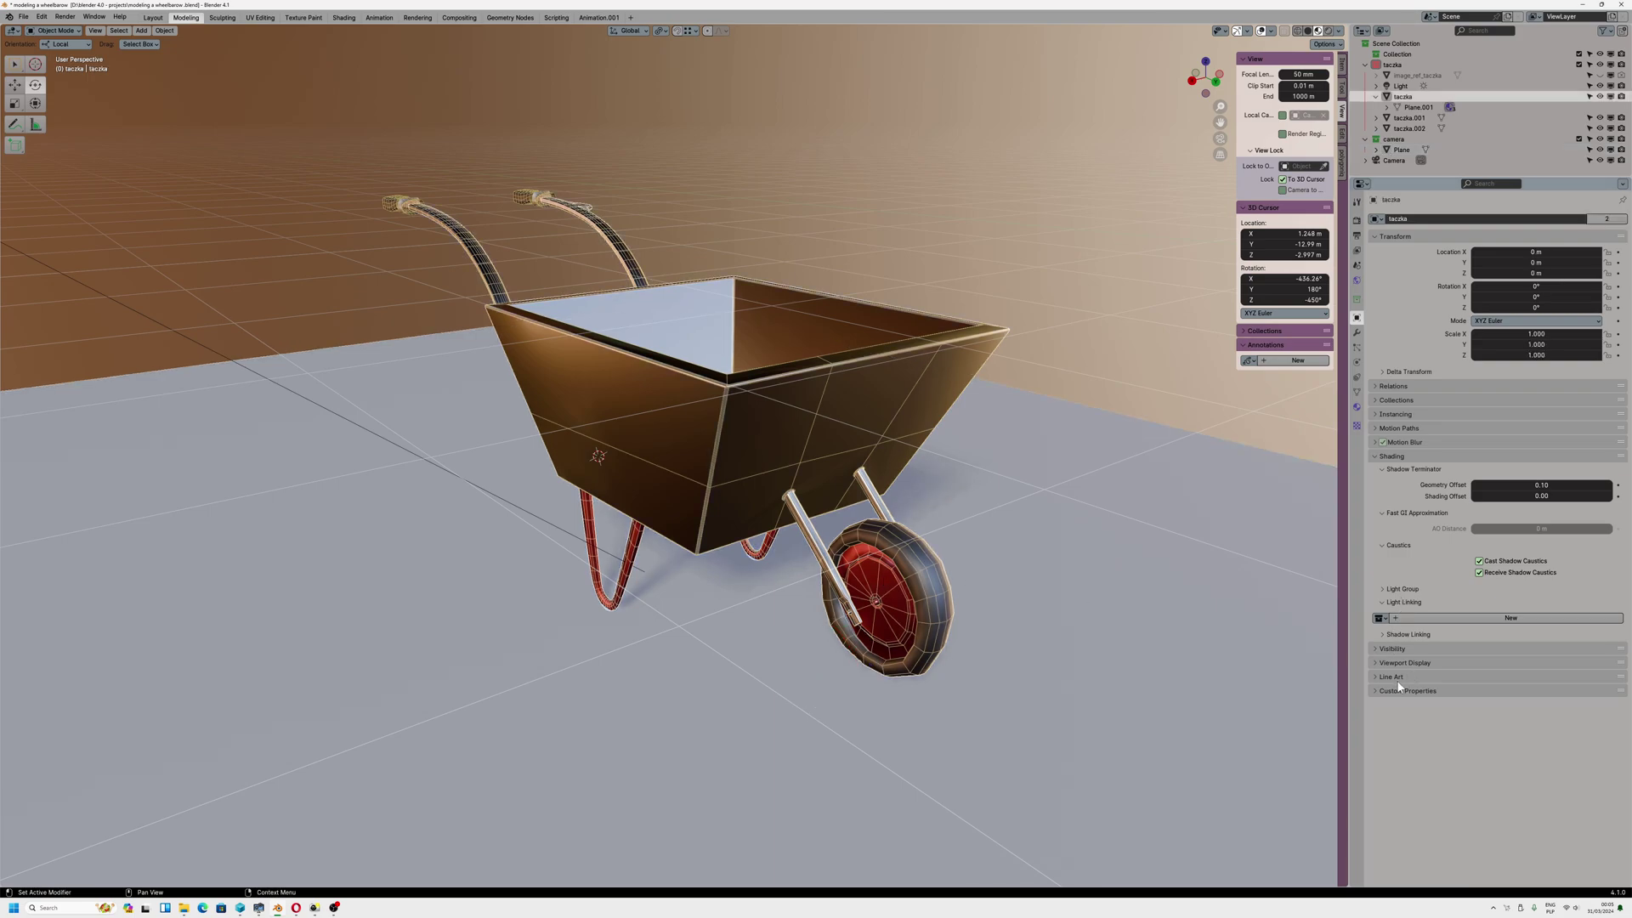
left_click(1391, 649)
scroll(1399, 659, "down", 1)
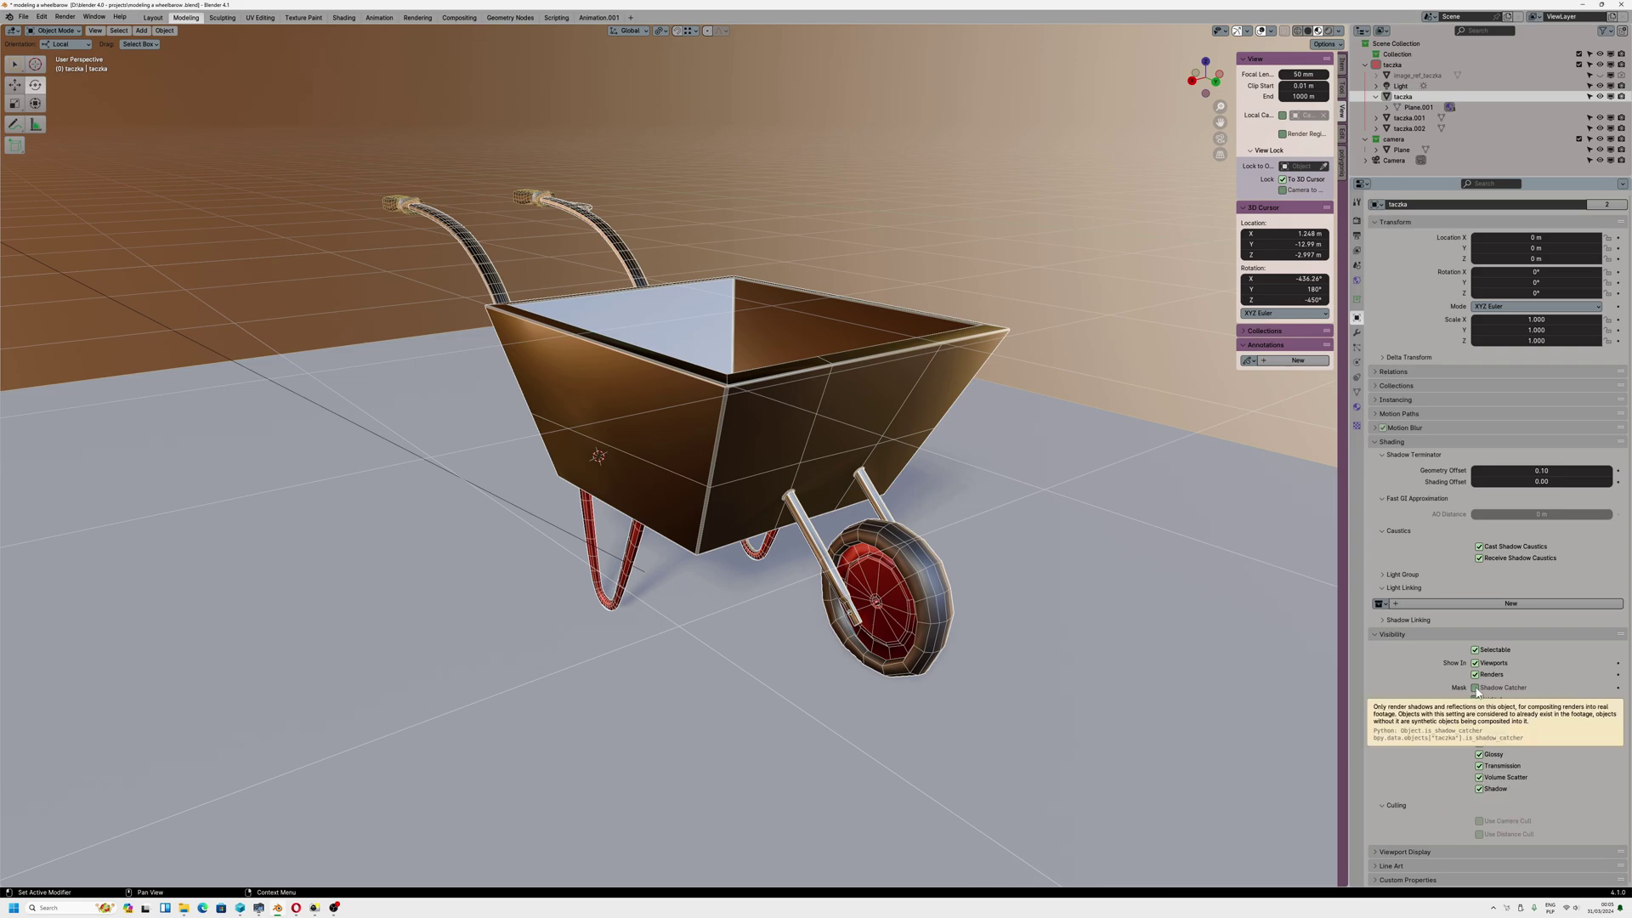
left_click(1476, 688)
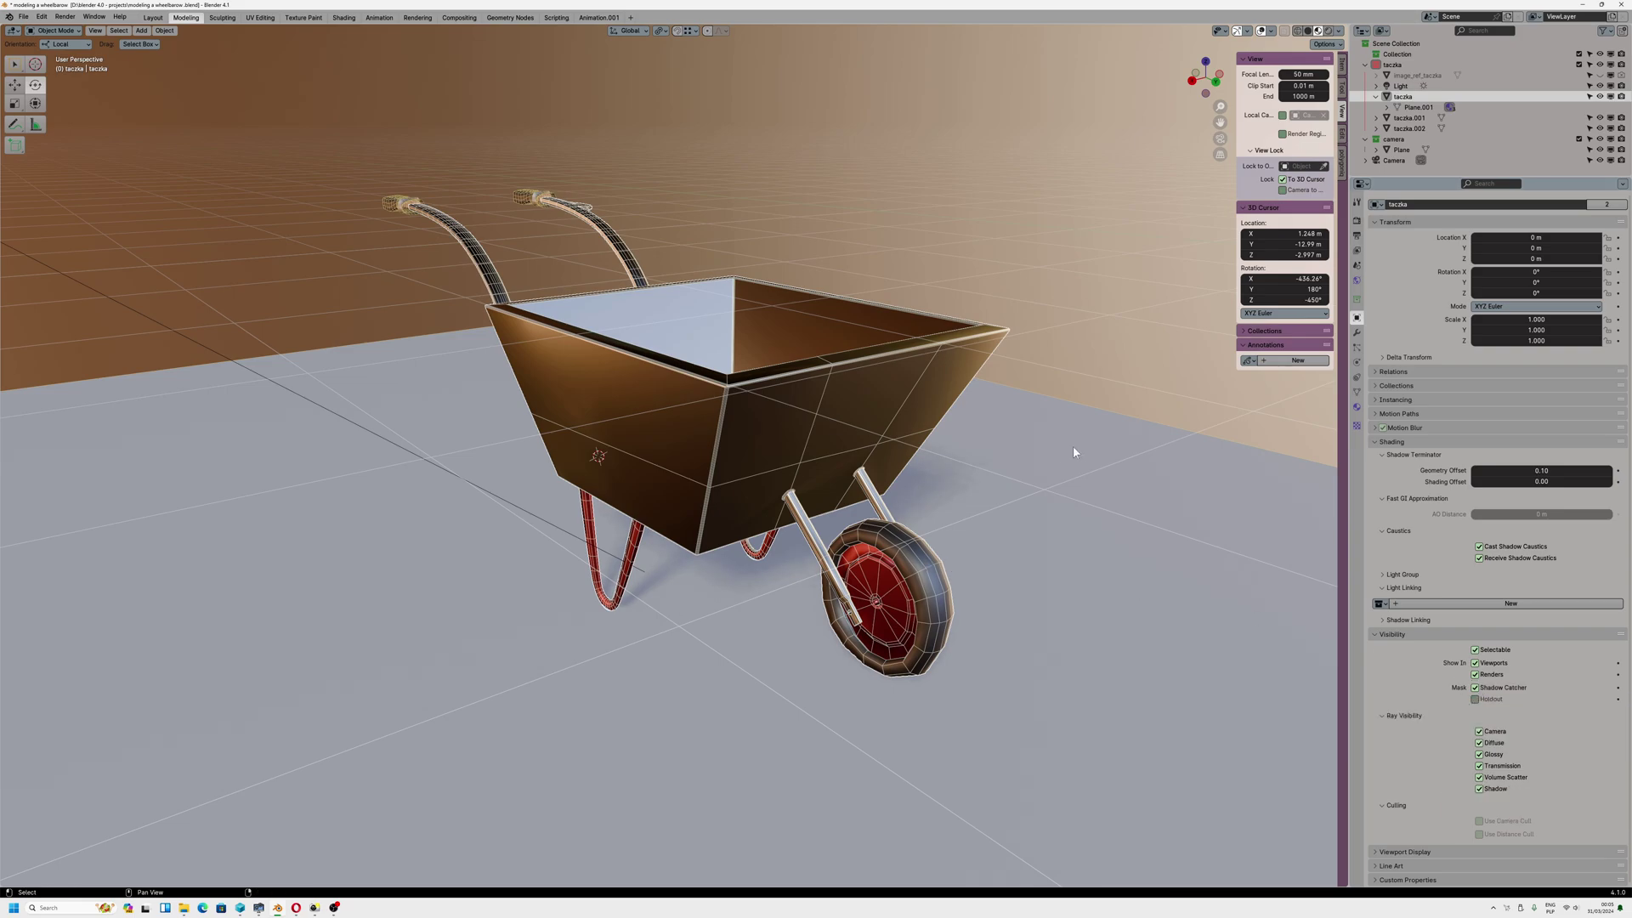
Enable Shadow Catcher on the ground plane and view the scene in Rendered shading.
left_click(1054, 432)
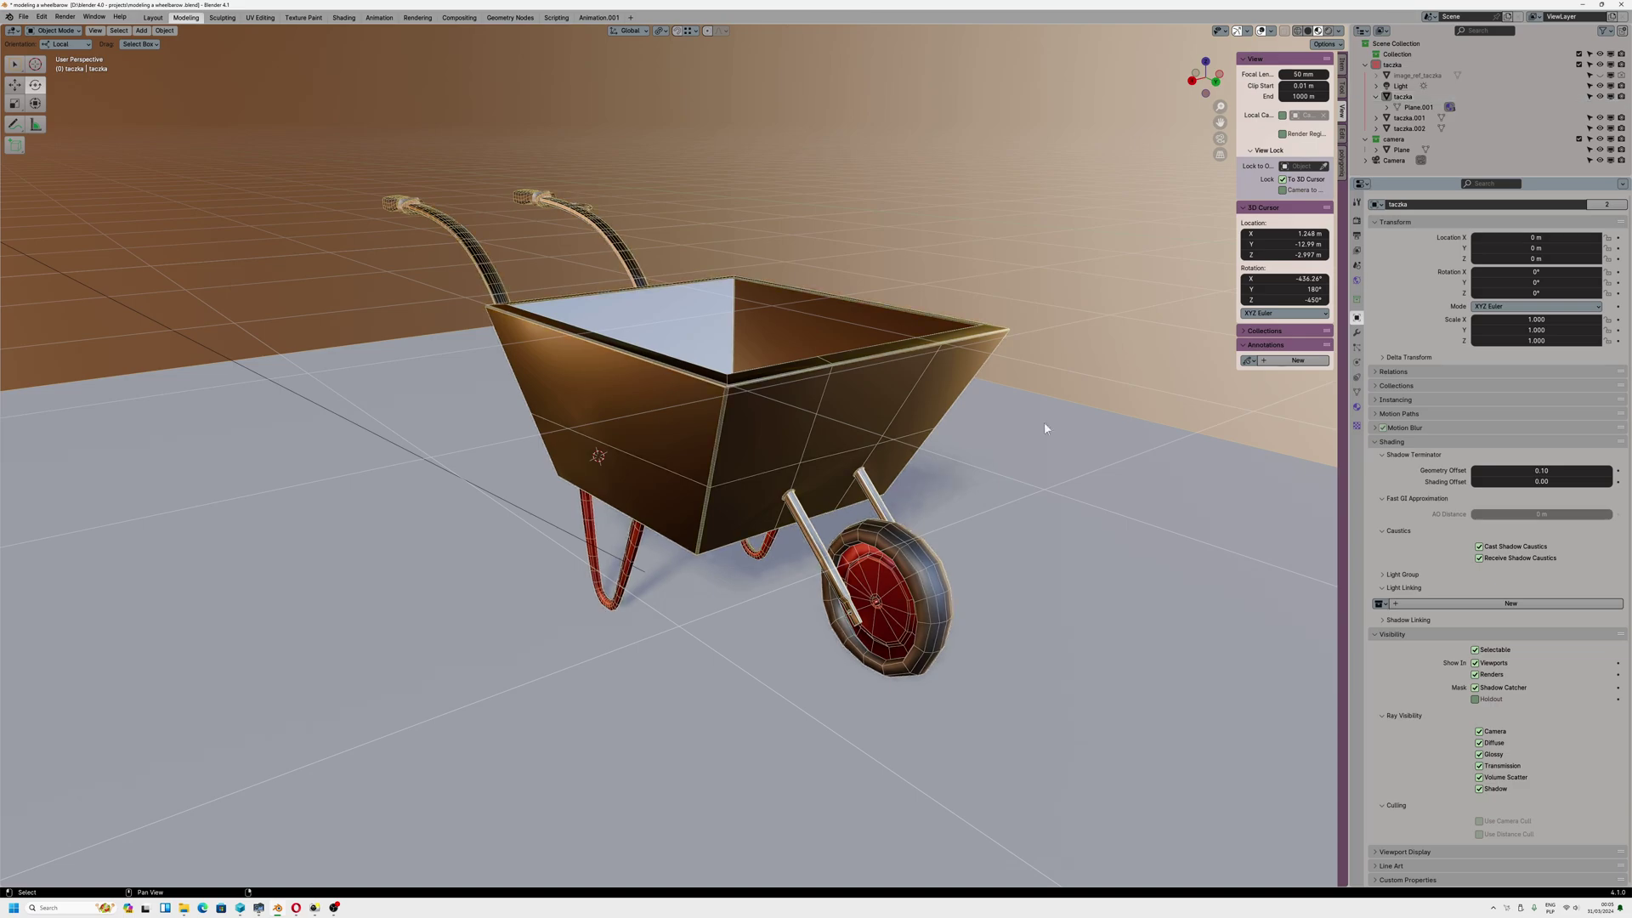
left_click(1476, 687)
left_click(1329, 30)
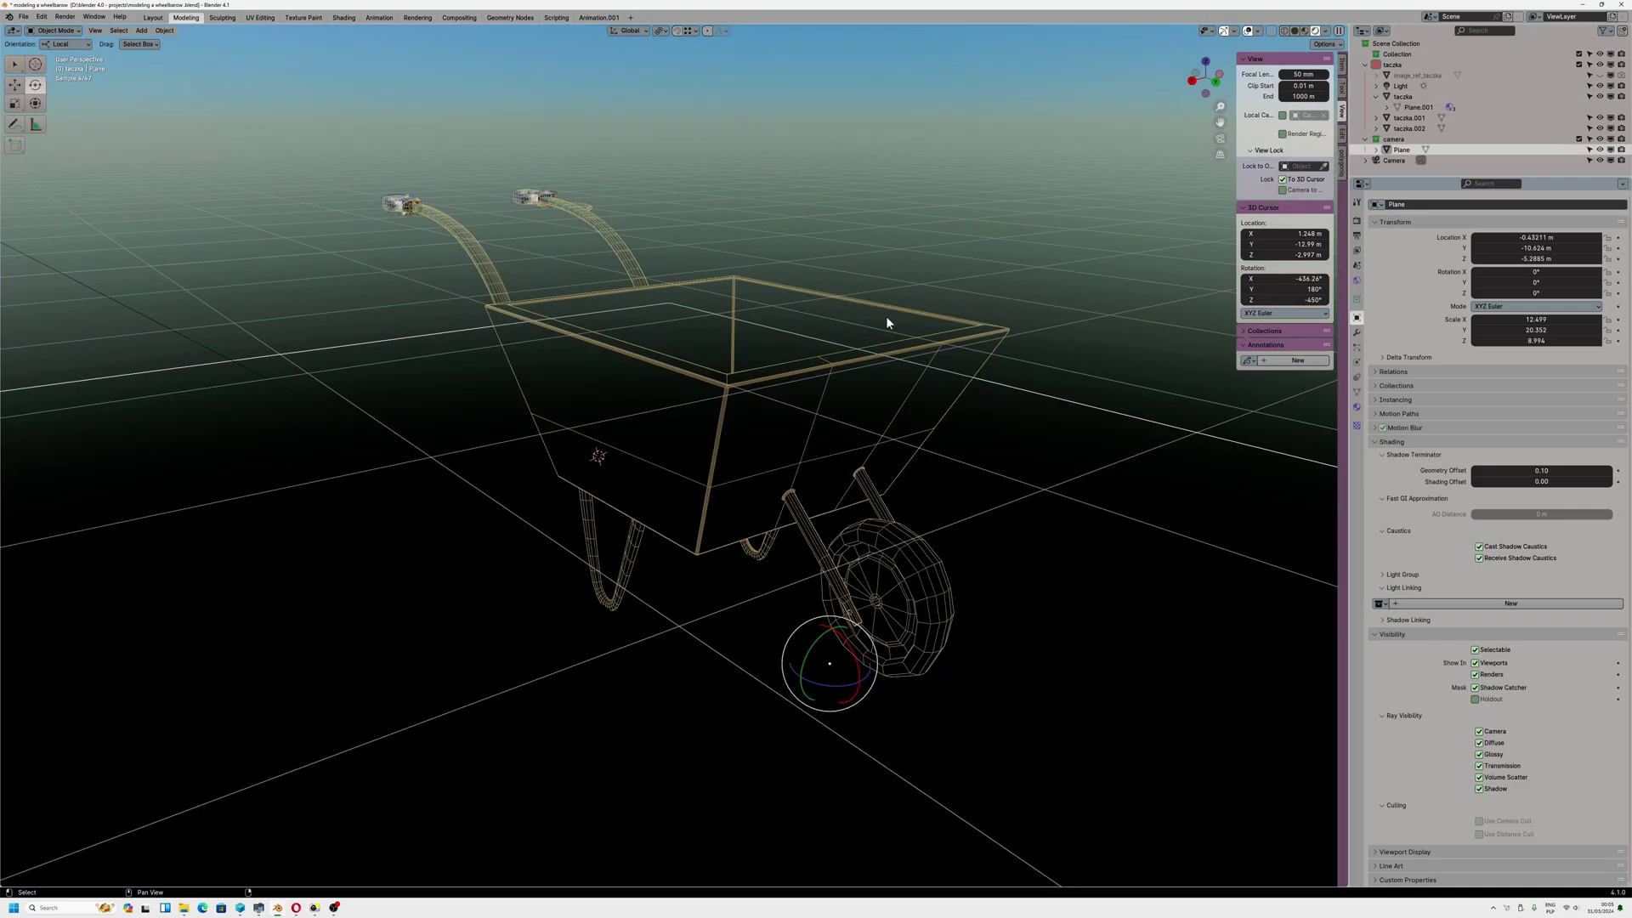
middle_click_drag(886, 323, 783, 419)
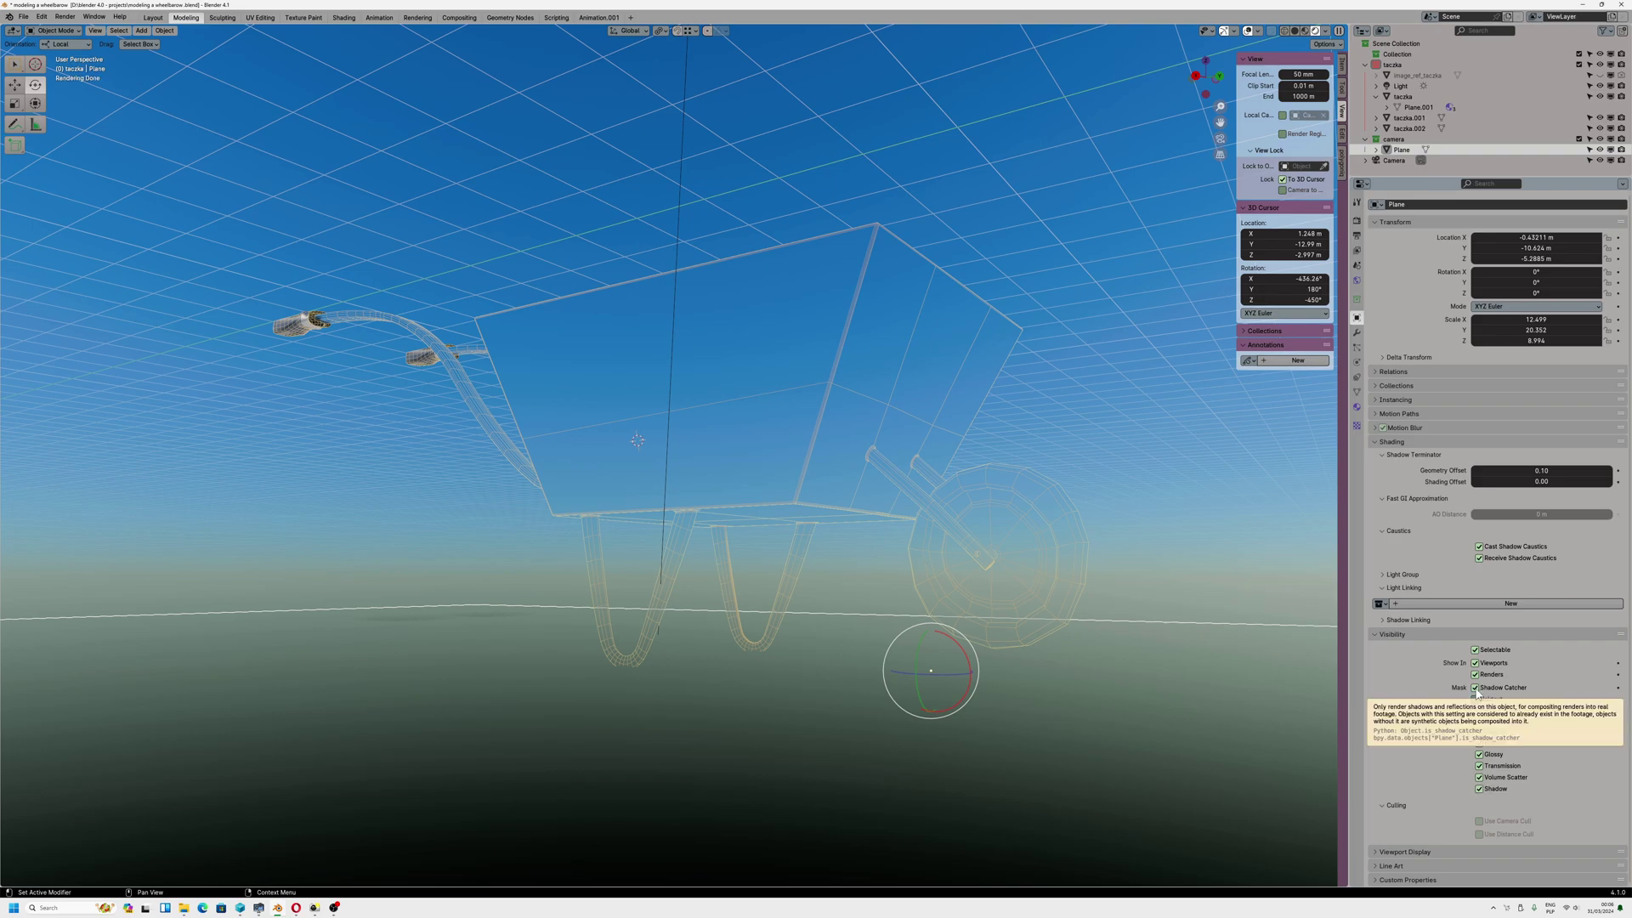
Disable Shadow Catcher on both the ground plane and the wheelbarrow.
left_click(1476, 690)
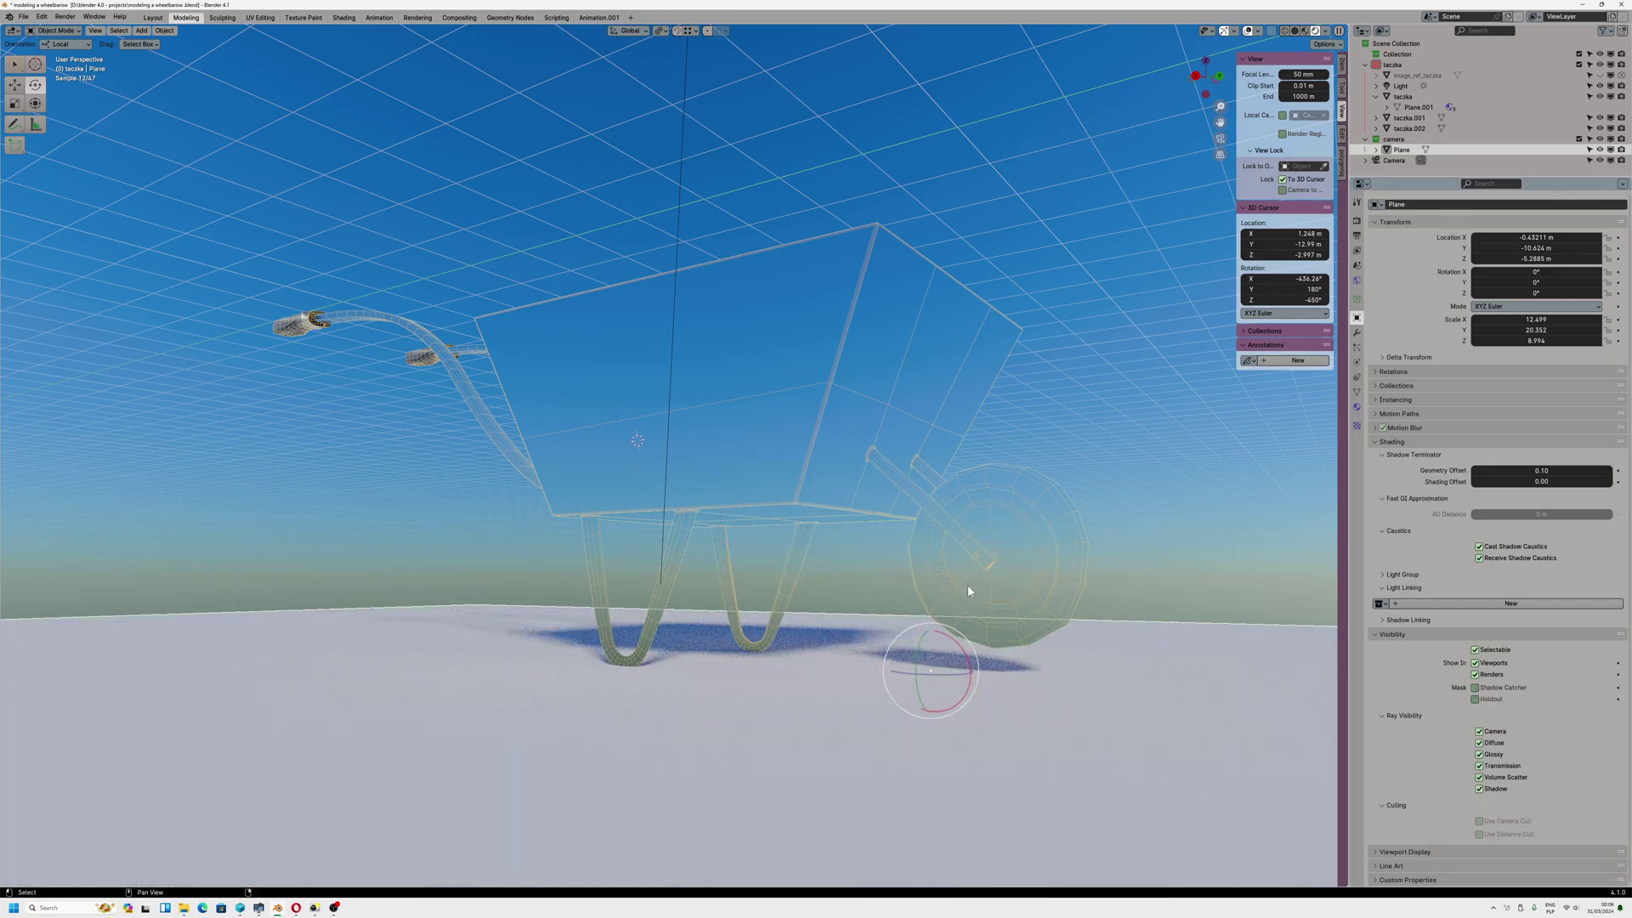
left_click(1014, 531)
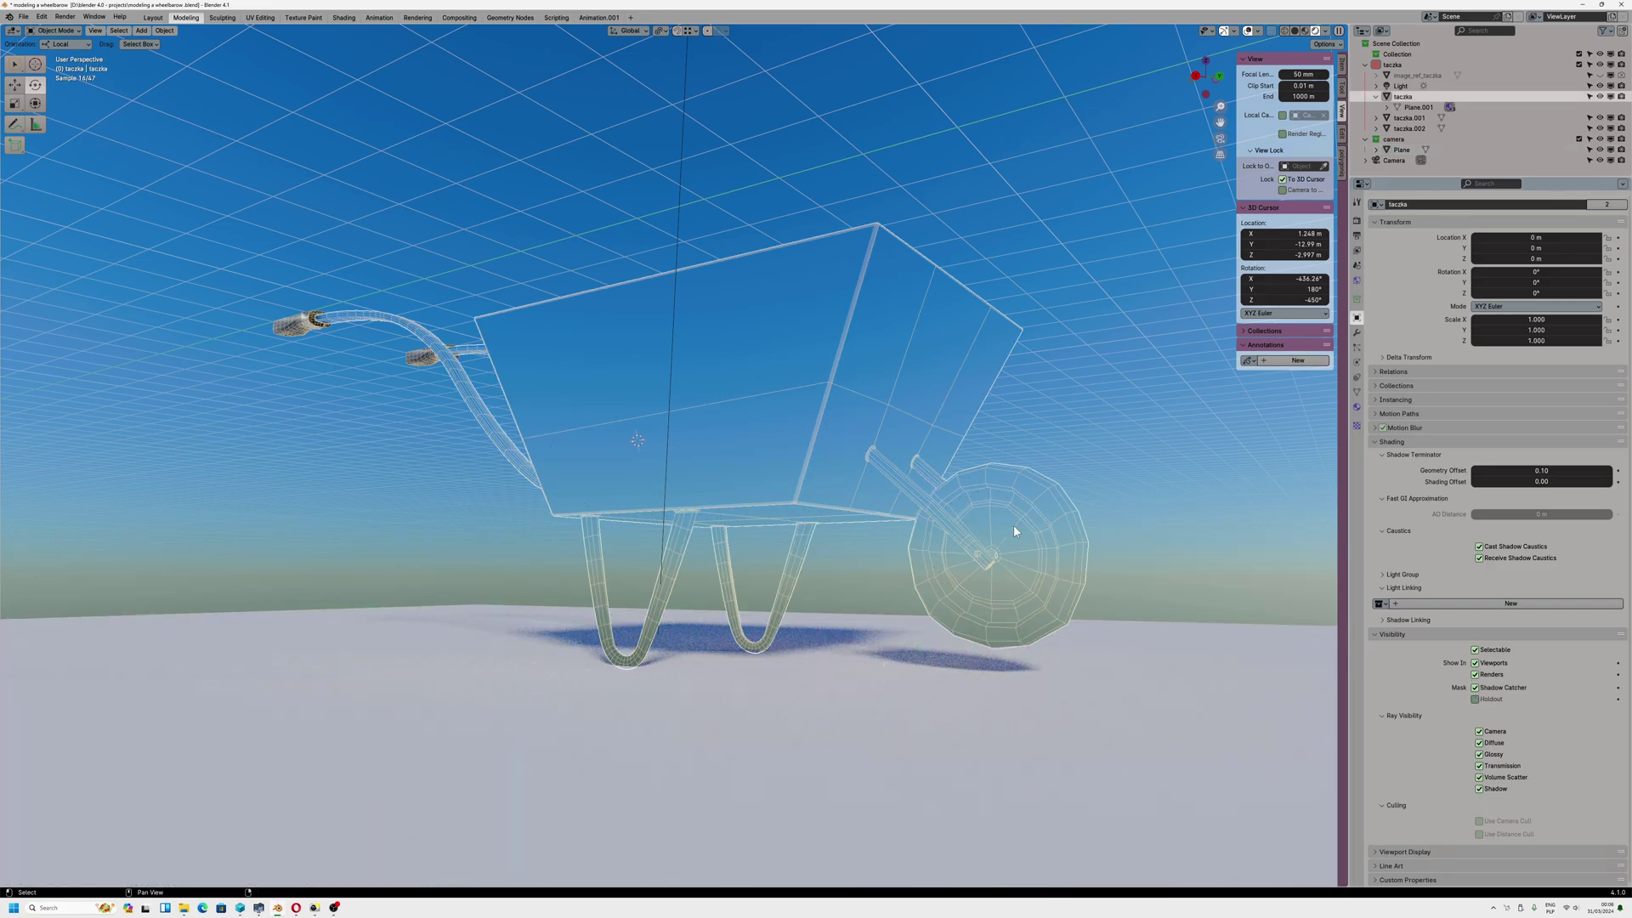
left_click(1476, 687)
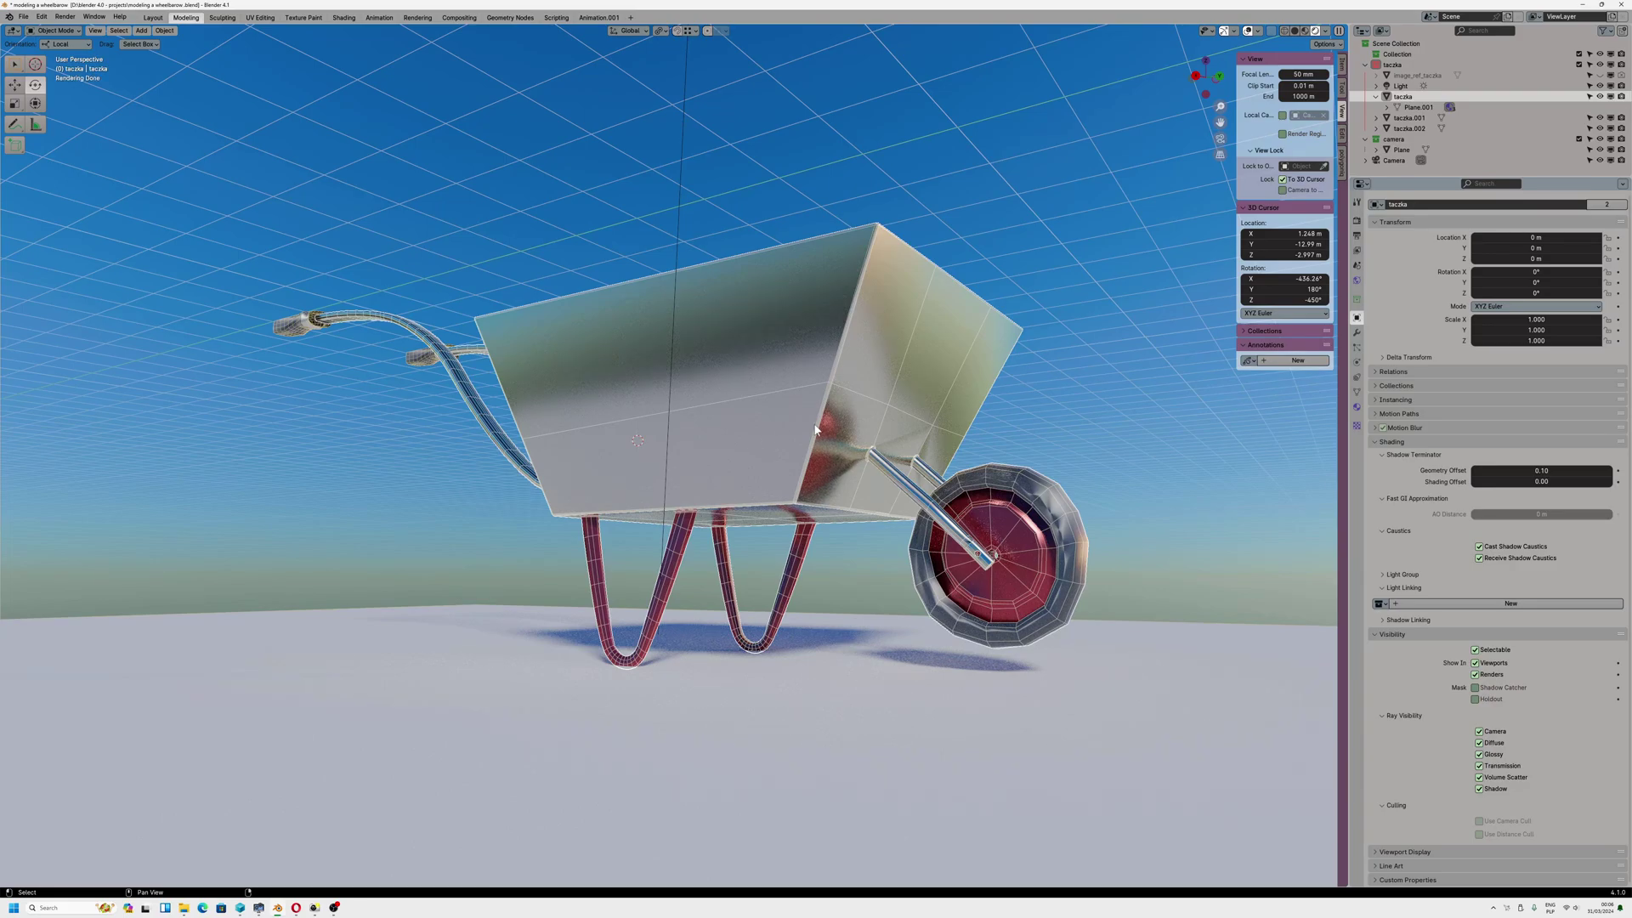
Turn Shadow Catcher back on for the wheelbarrow only, viewing it from its other side.
middle_click_drag(765, 430, 936, 459)
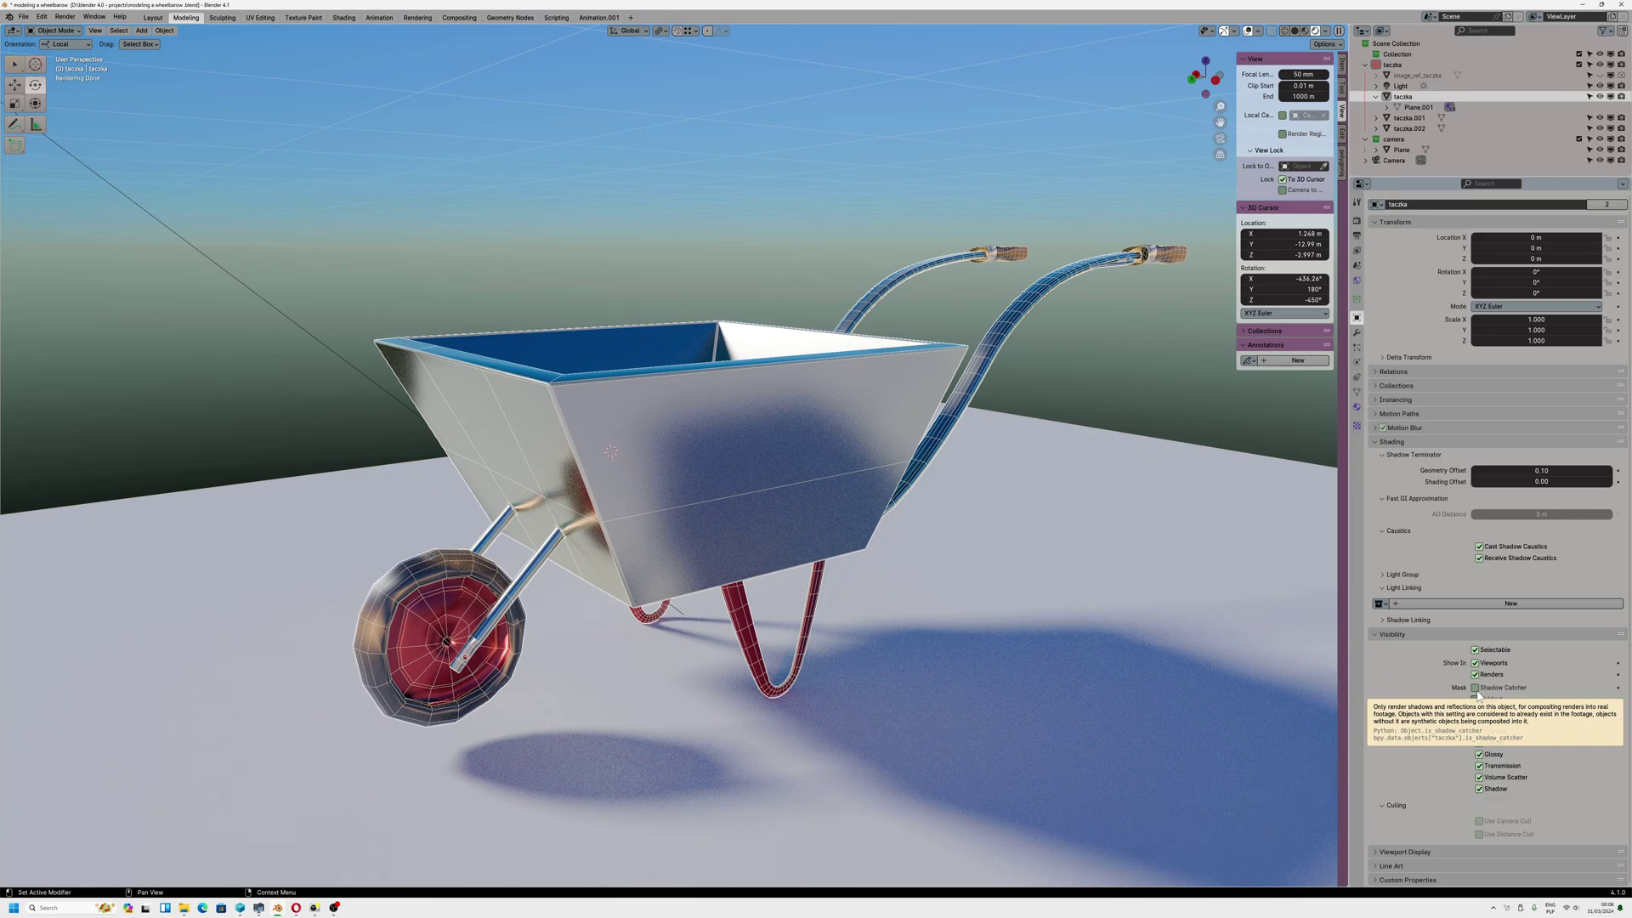
left_click(1475, 689)
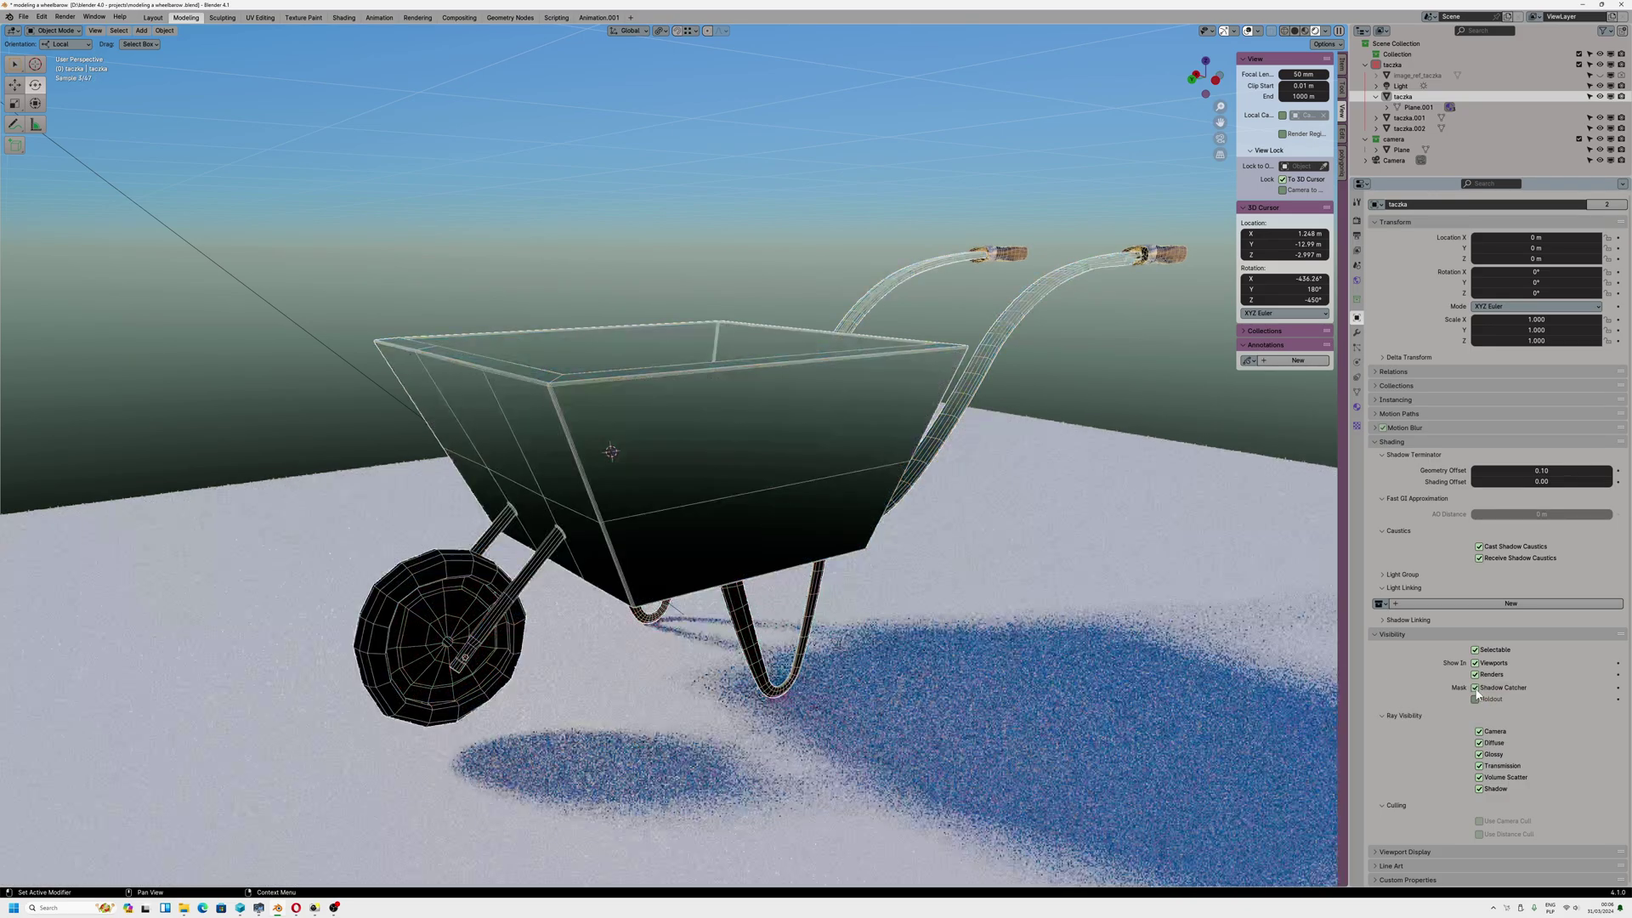
Disable Shadow Catcher on the wheelbarrow and view the rendered result from its opposite side.
left_click(1476, 688)
middle_click_drag(765, 527, 925, 574)
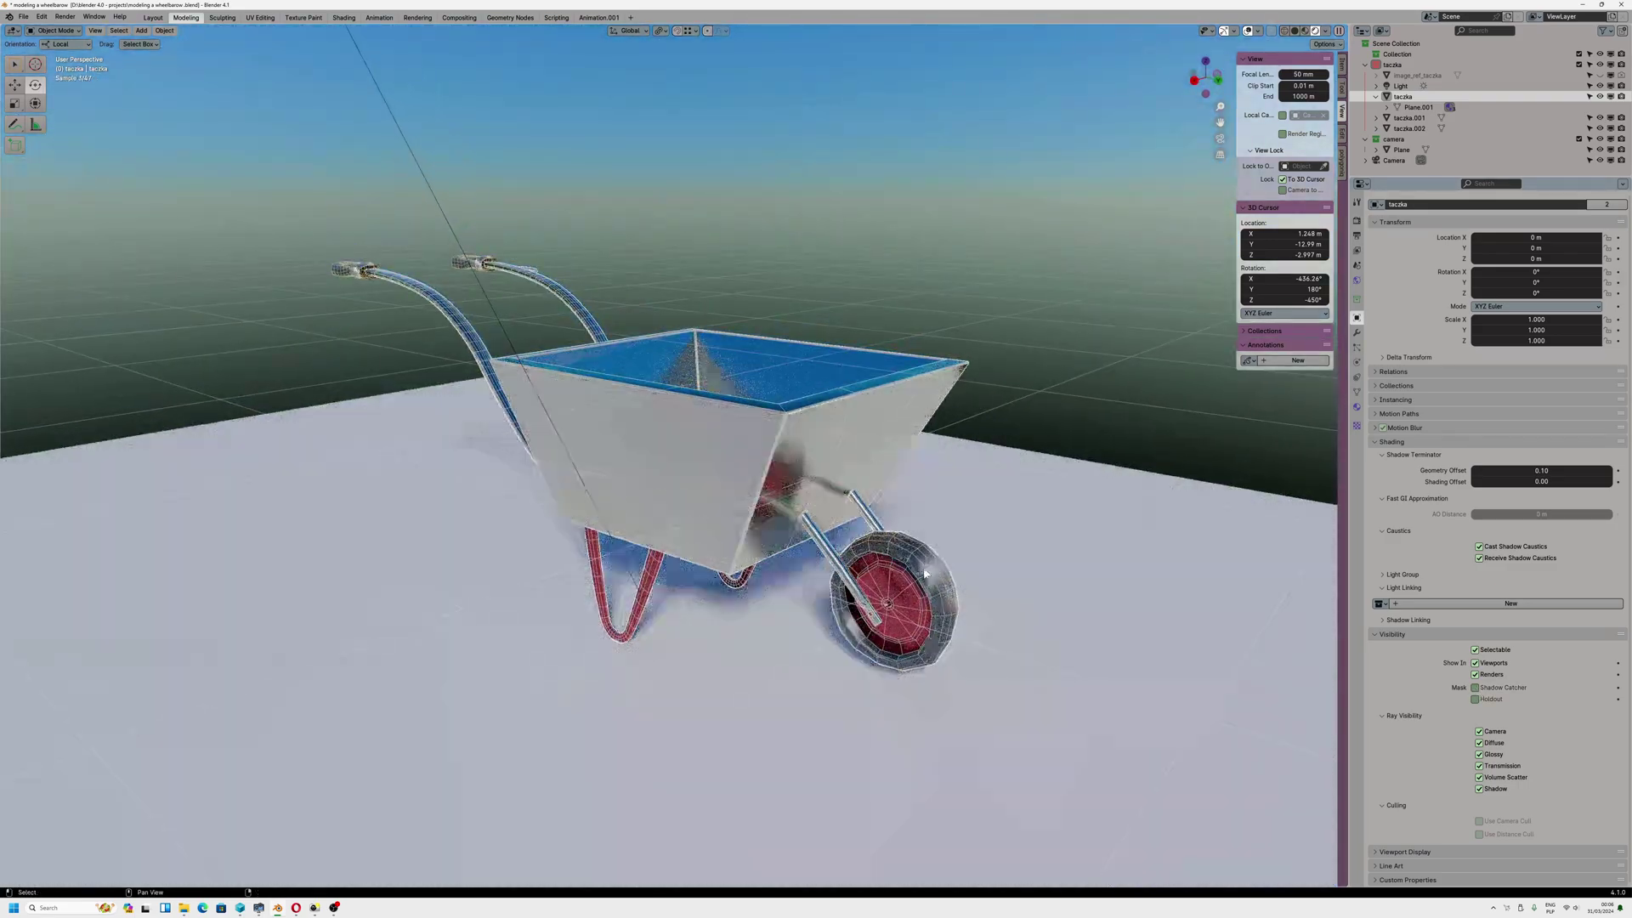
Switch to the browser to view the Blender bug report on the object missing in Cycles render view, and return to Blender.
left_click(295, 908)
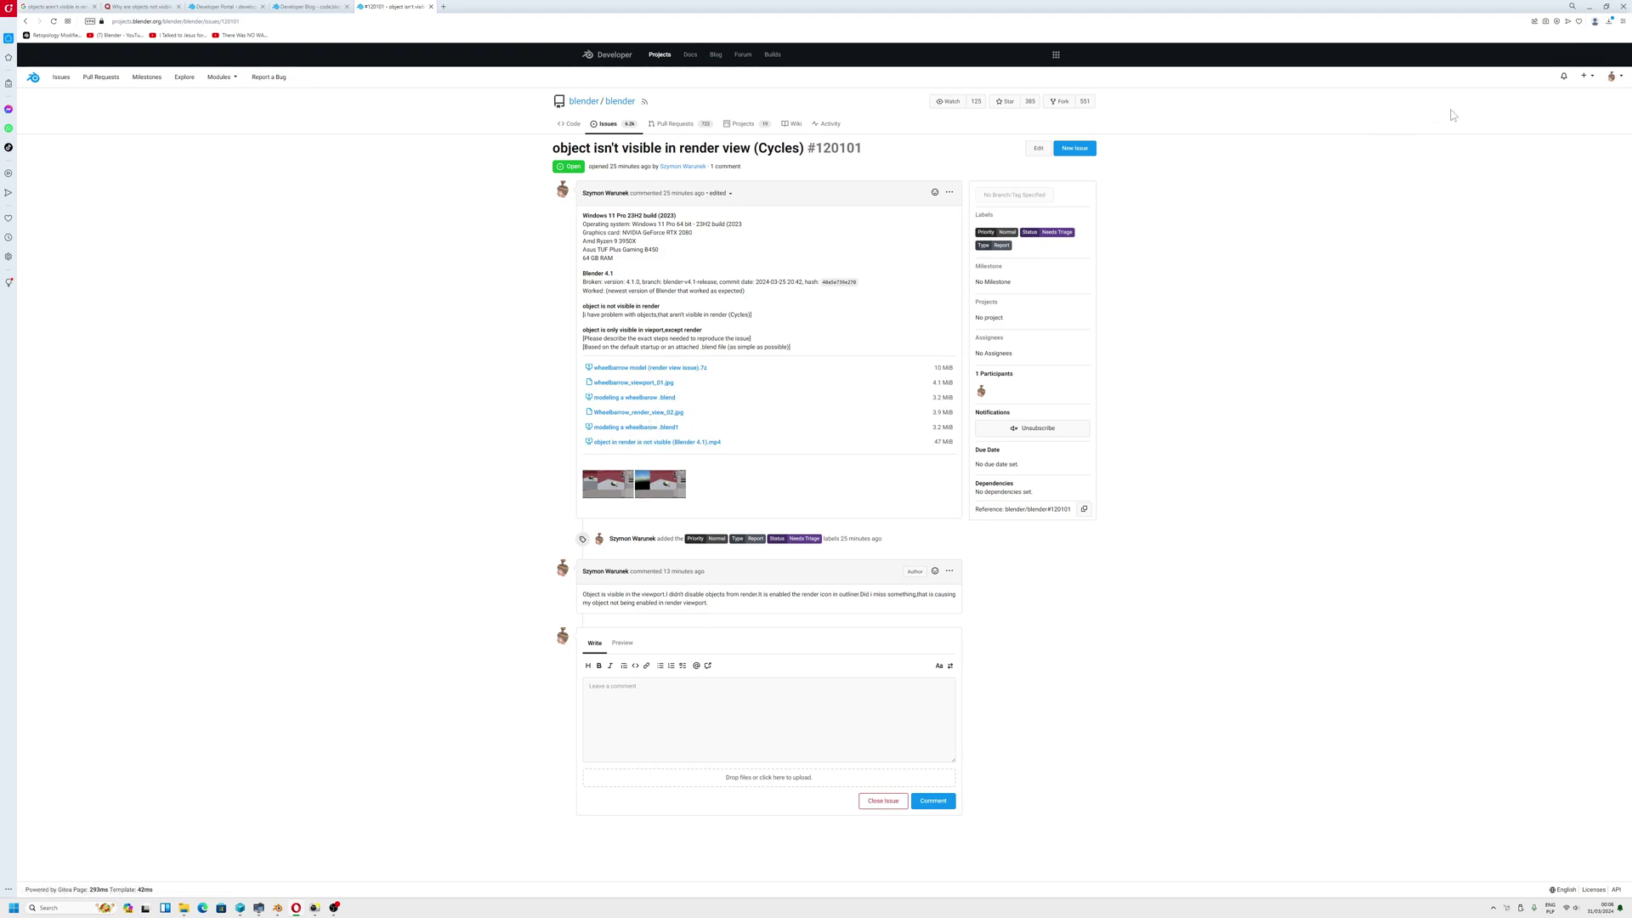
left_click(1589, 6)
middle_click_drag(868, 479, 813, 459)
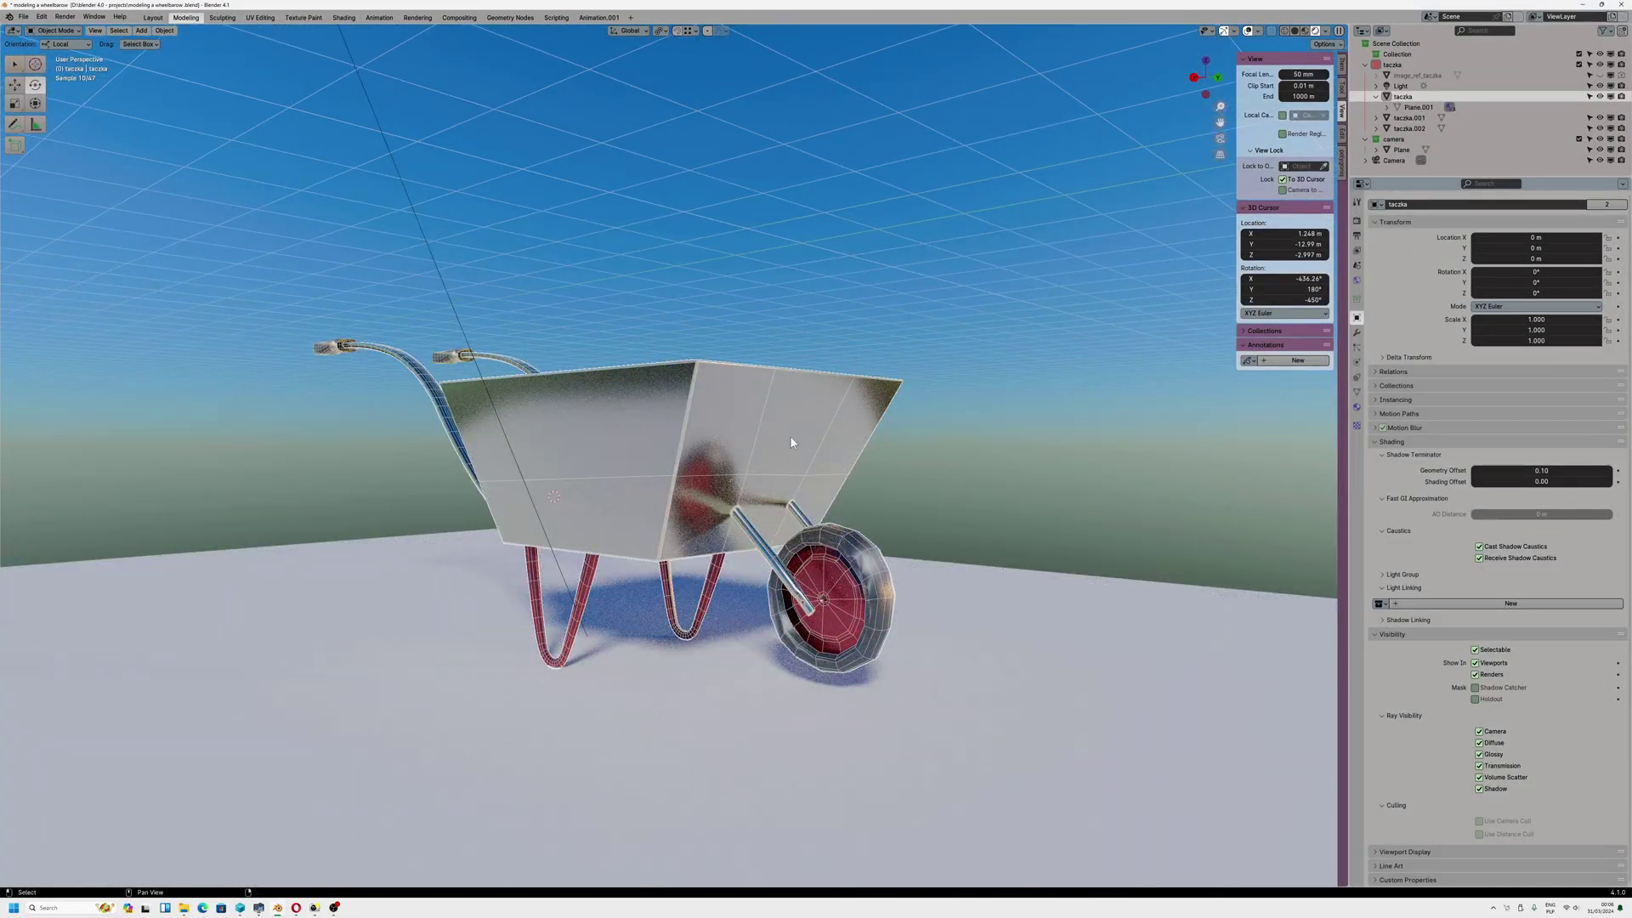
Toggle Shadow Catcher on and off for the wheelbarrow and for the ground plane, comparing the rendered results.
left_click(1475, 699)
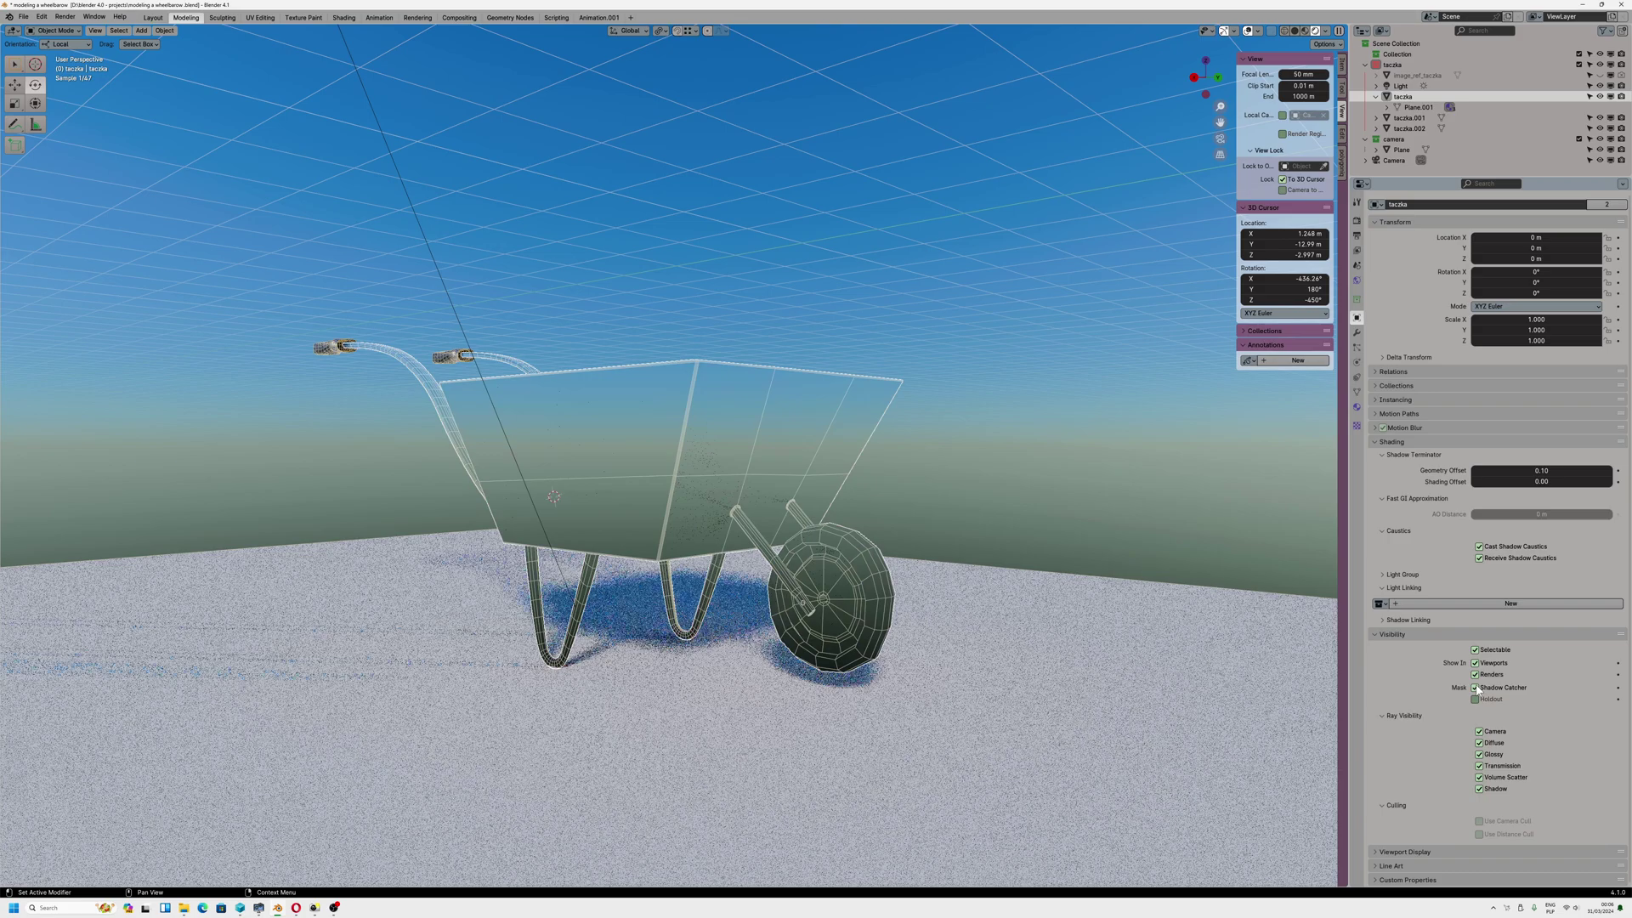
left_click(1475, 699)
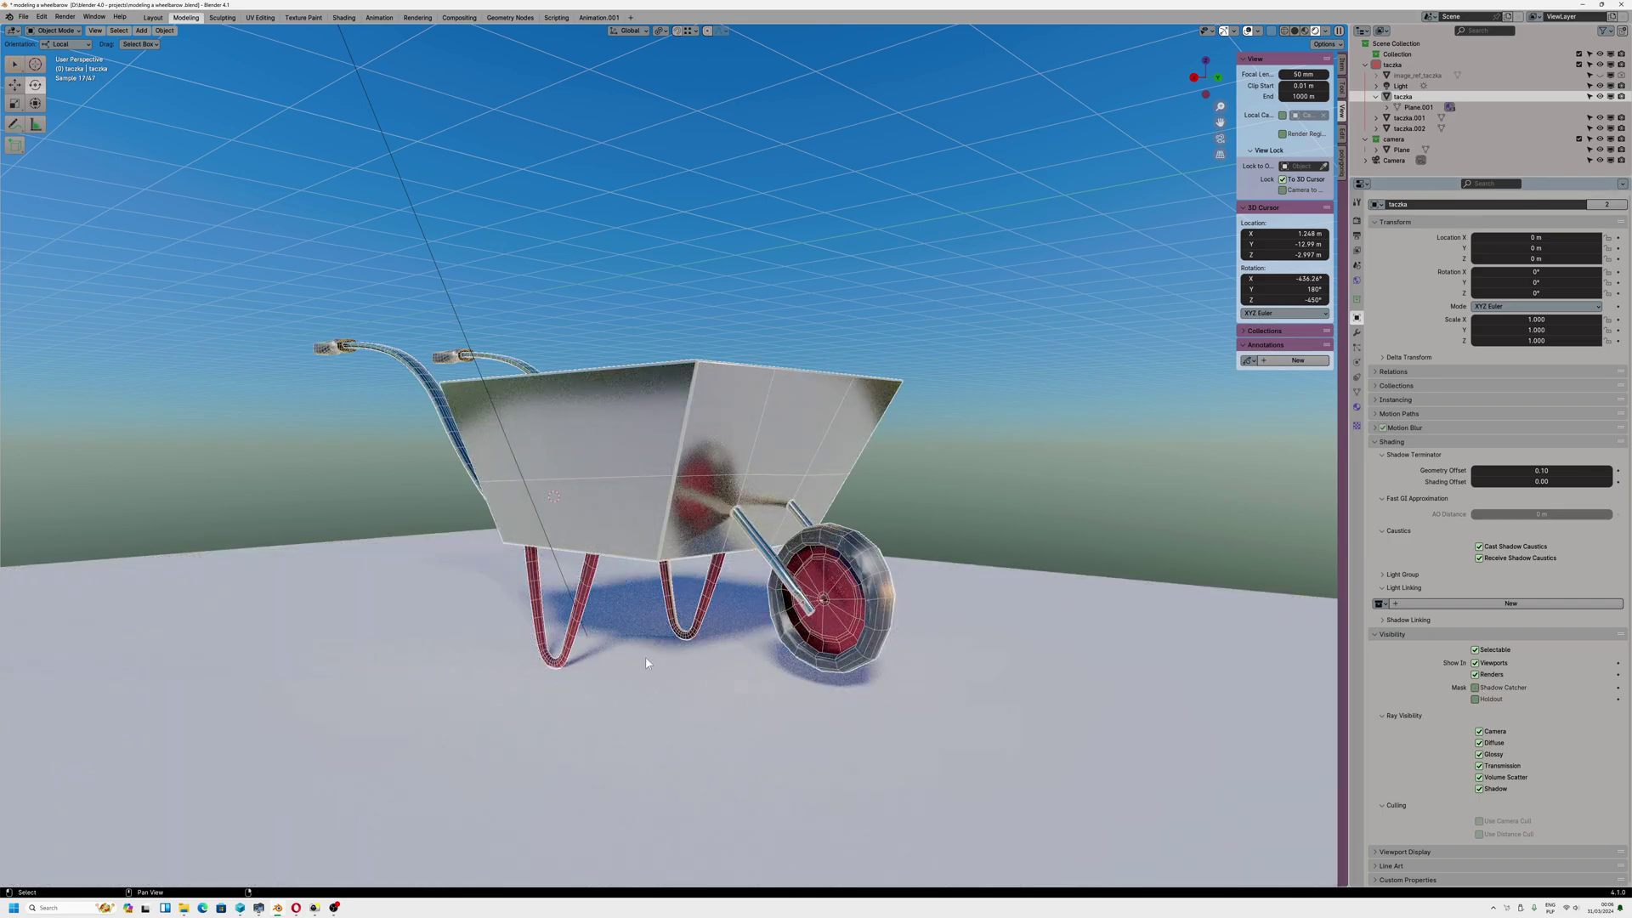
left_click(647, 663)
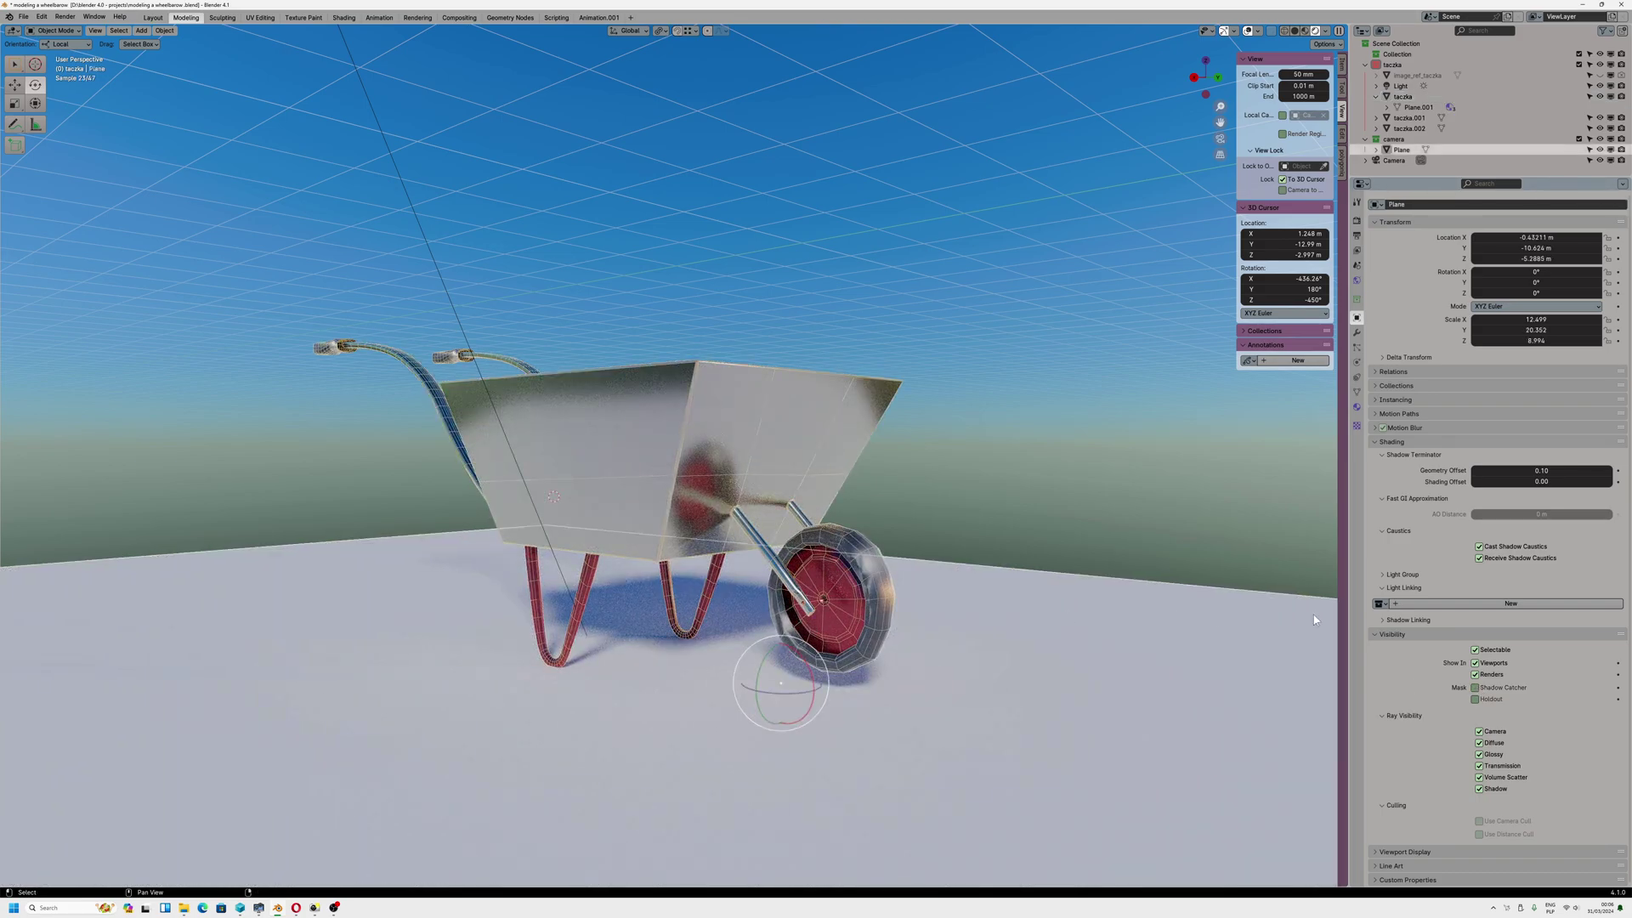
left_click(1479, 695)
left_click(1480, 695)
left_click(1479, 695)
left_click(1479, 696)
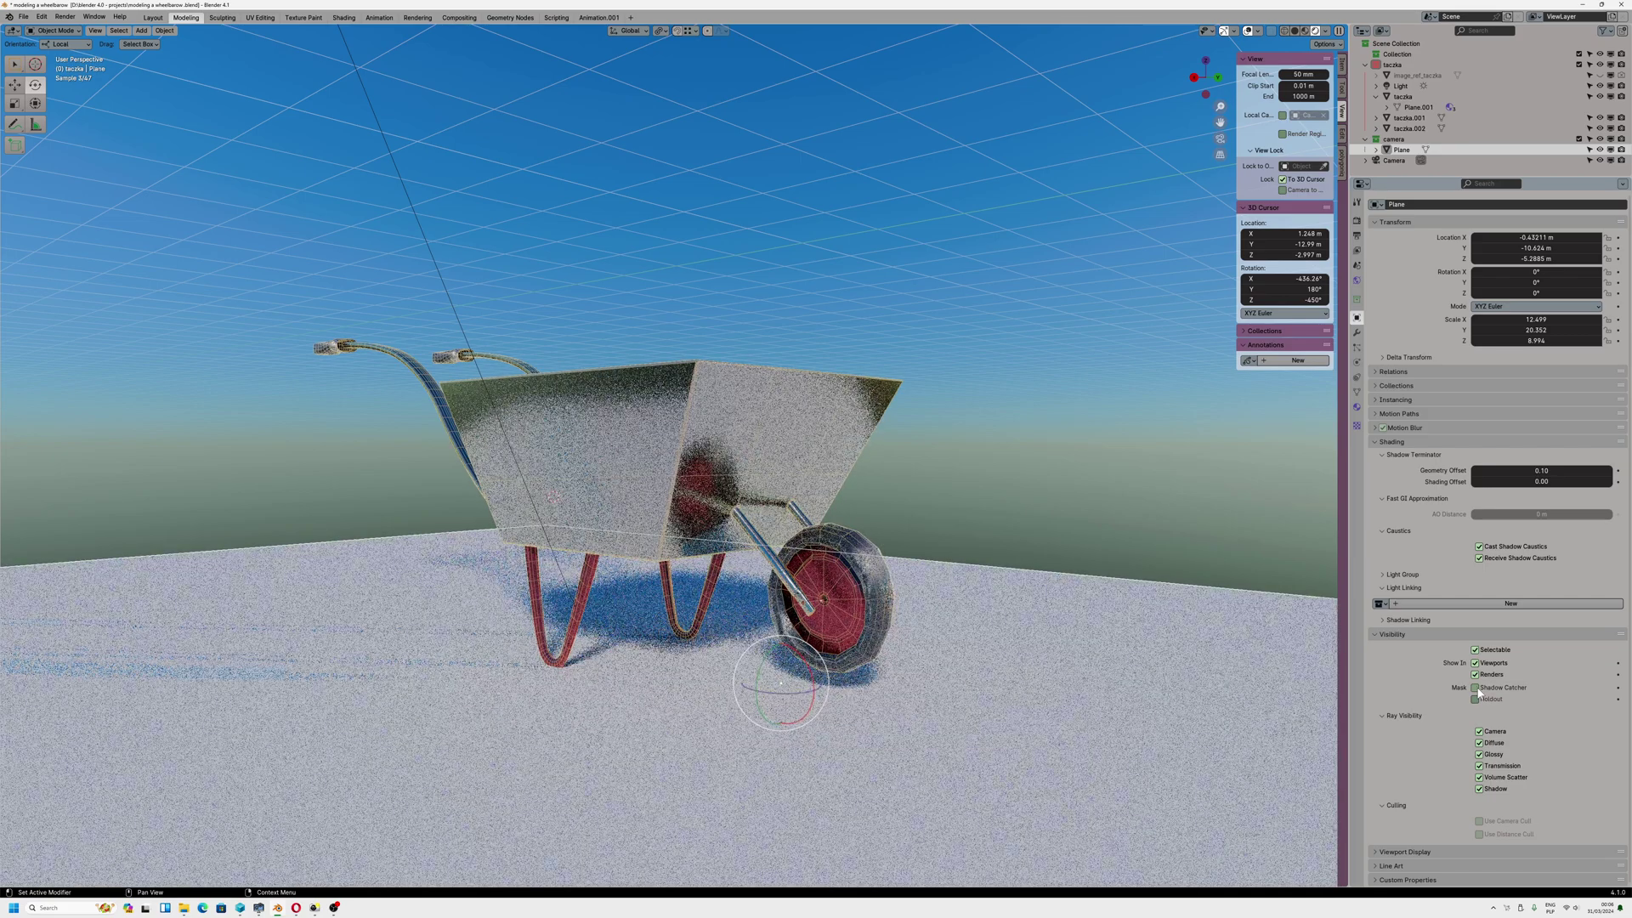
left_click(1479, 696)
left_click(1480, 696)
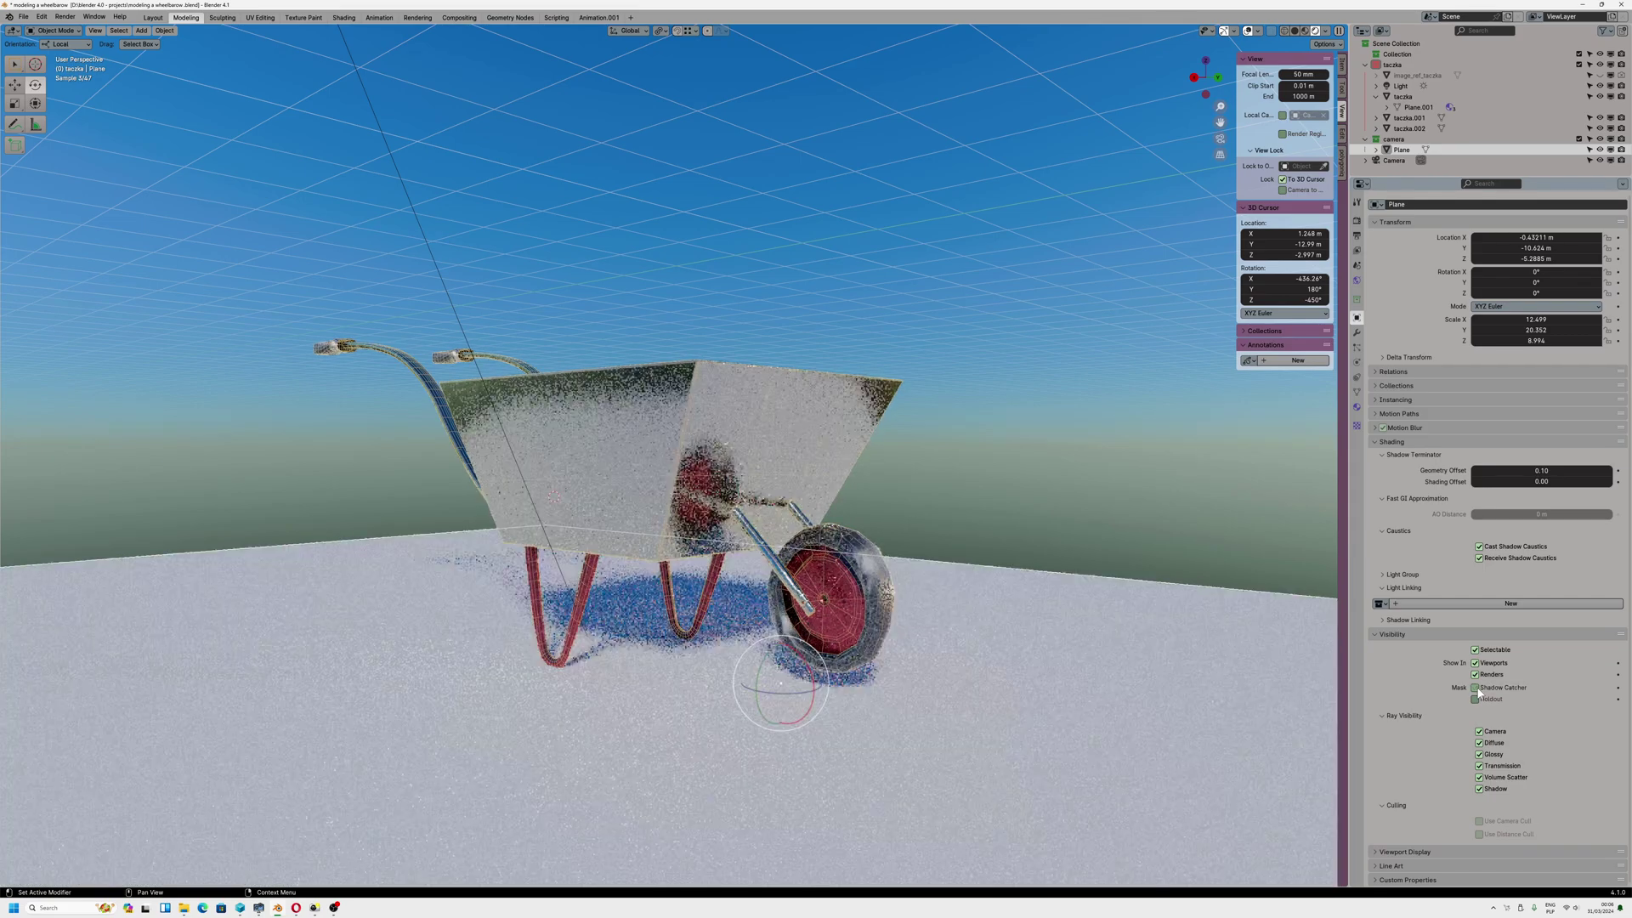
Switch the viewport to Material Preview shading and view the wheelbarrow from its other side.
left_click(1305, 31)
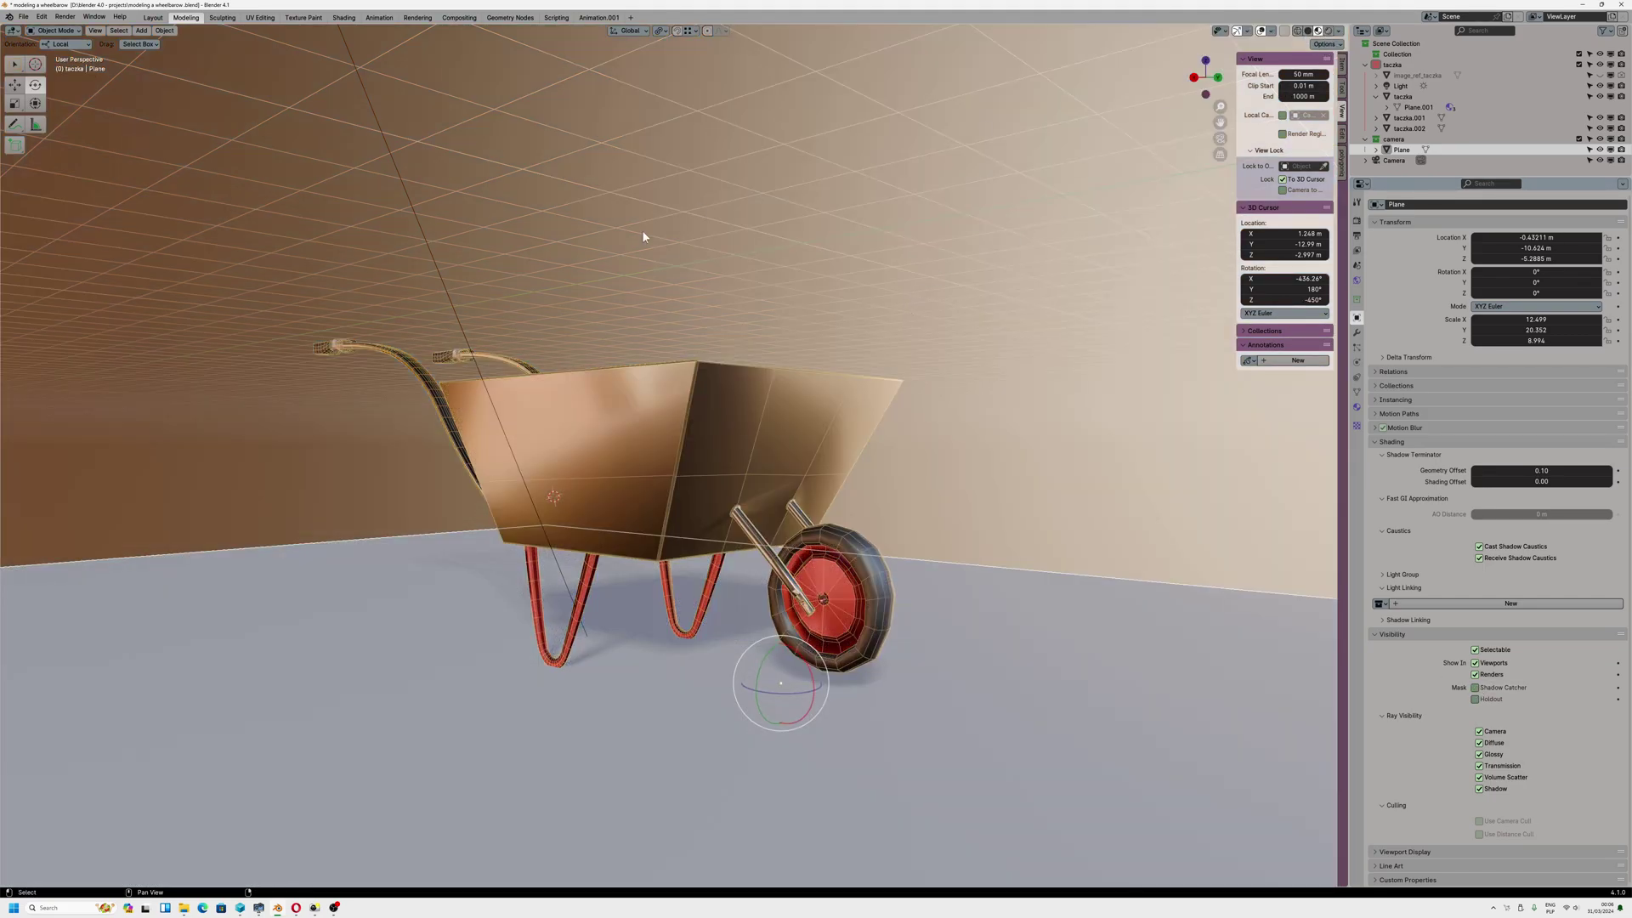
middle_click_drag(643, 236, 714, 292)
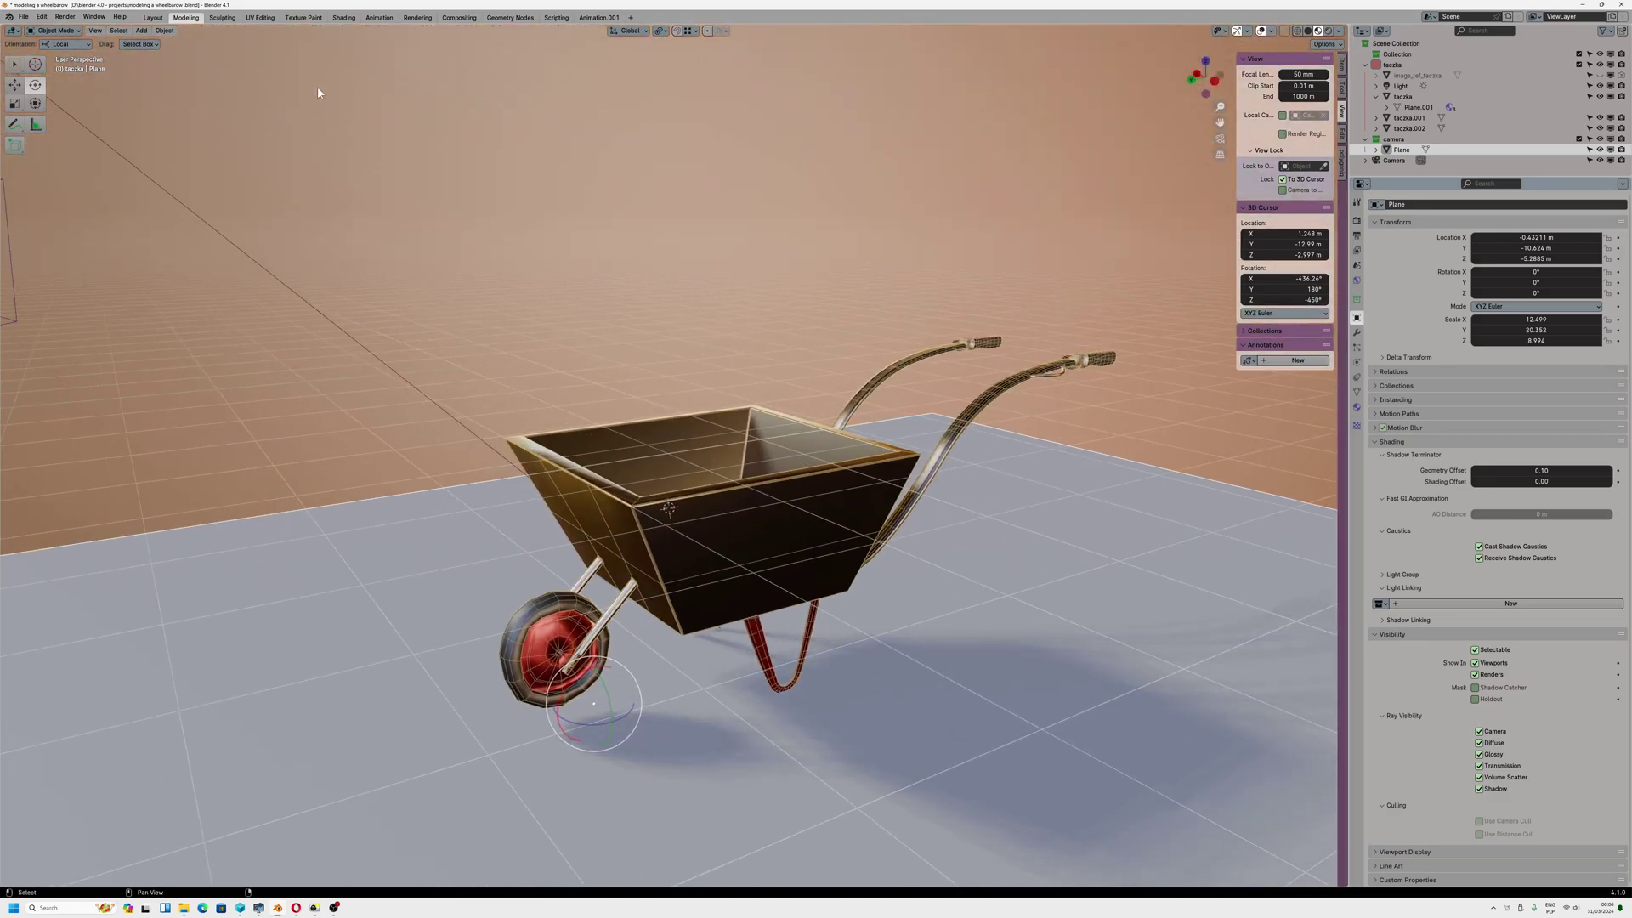
View Blender's splash screen and the About Blender version information, closing each one.
left_click(10, 16)
left_click(39, 28)
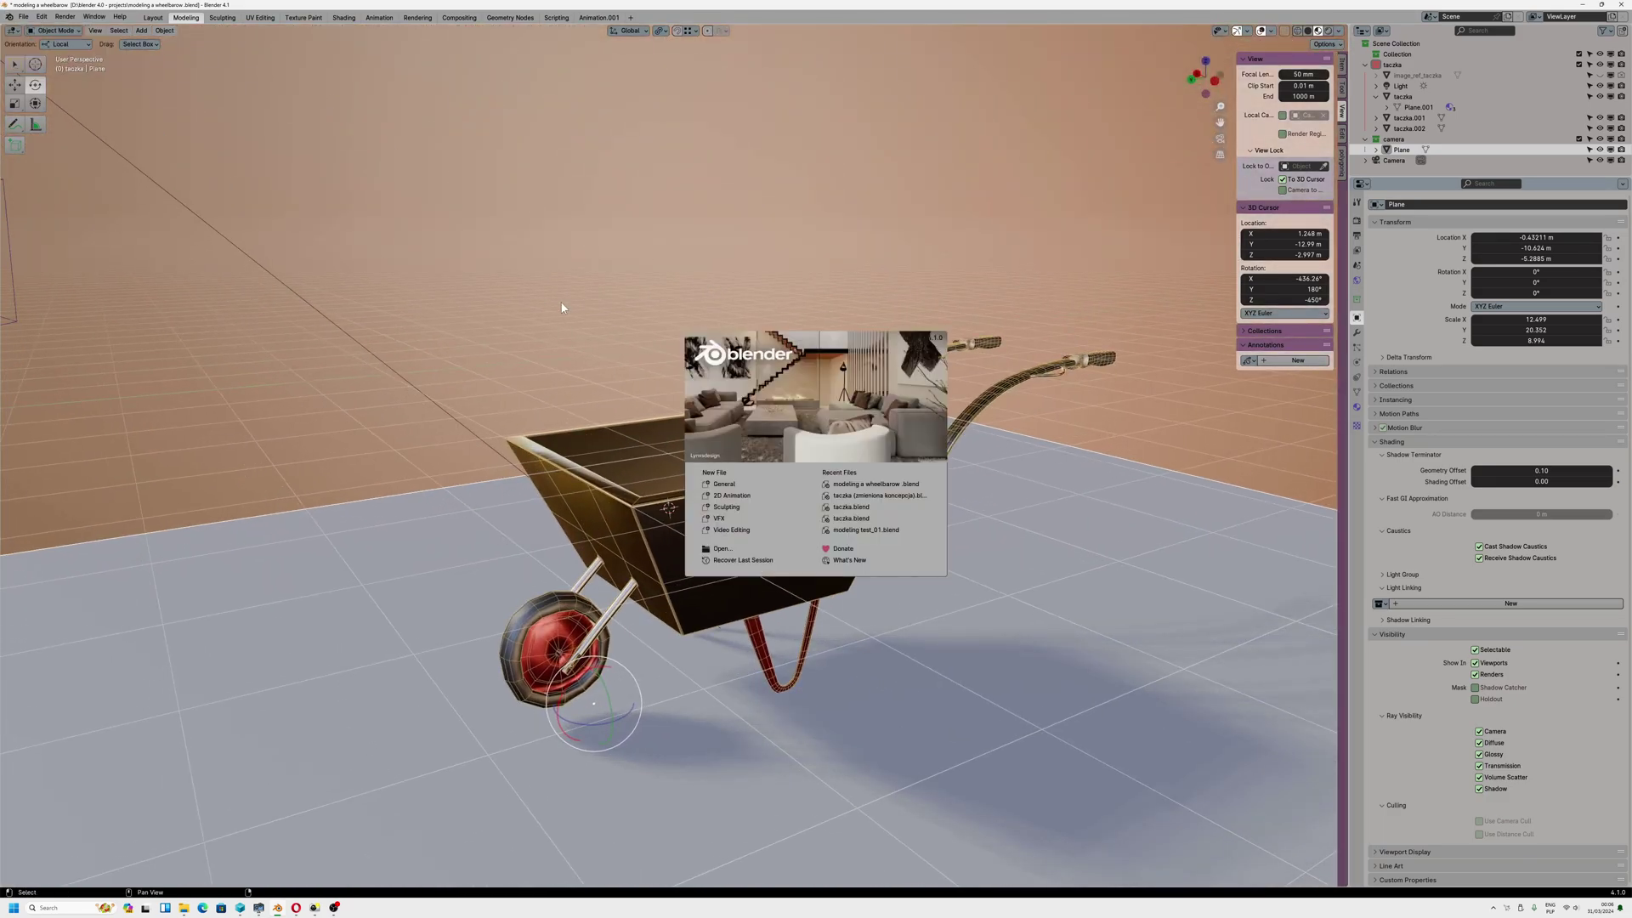
left_click(835, 416)
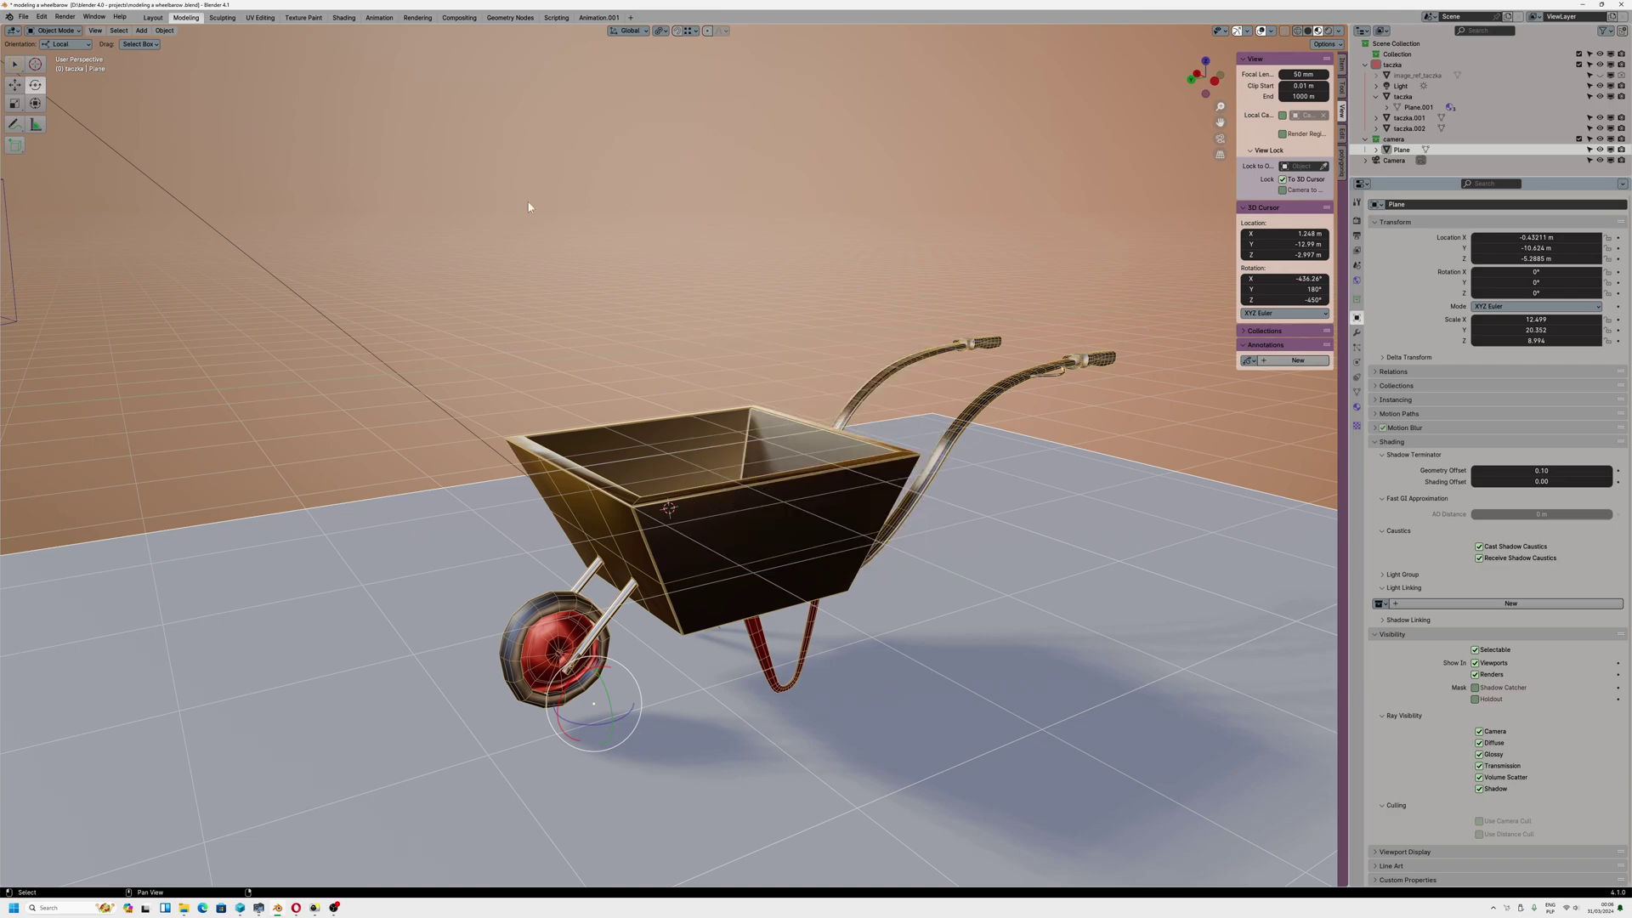
left_click(10, 16)
left_click(41, 39)
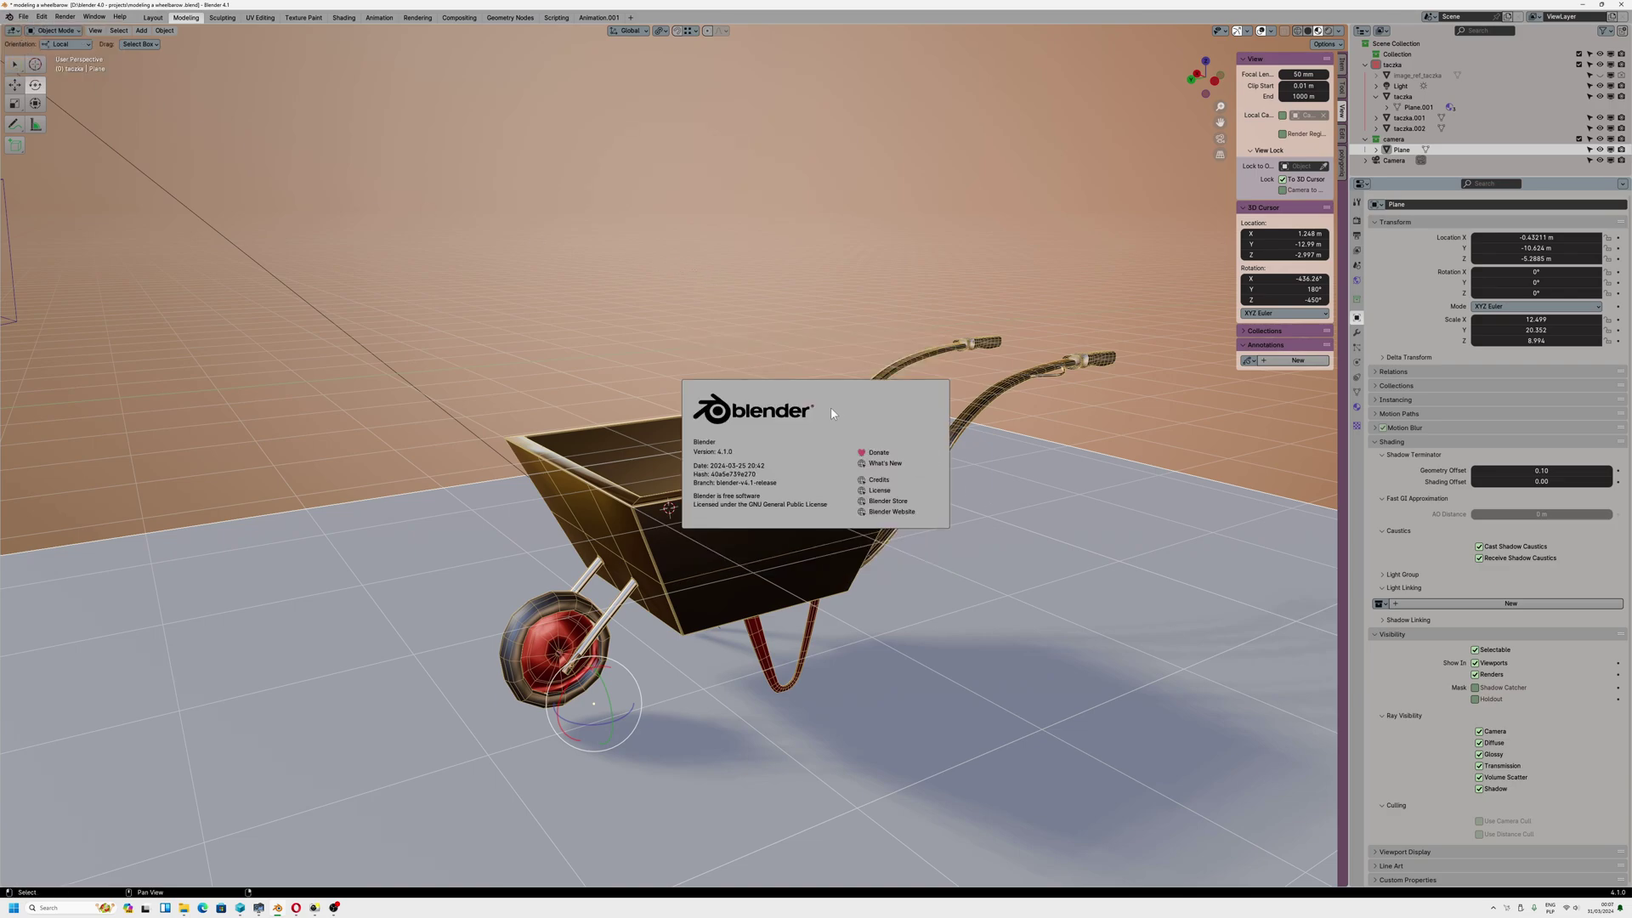
left_click(1018, 331)
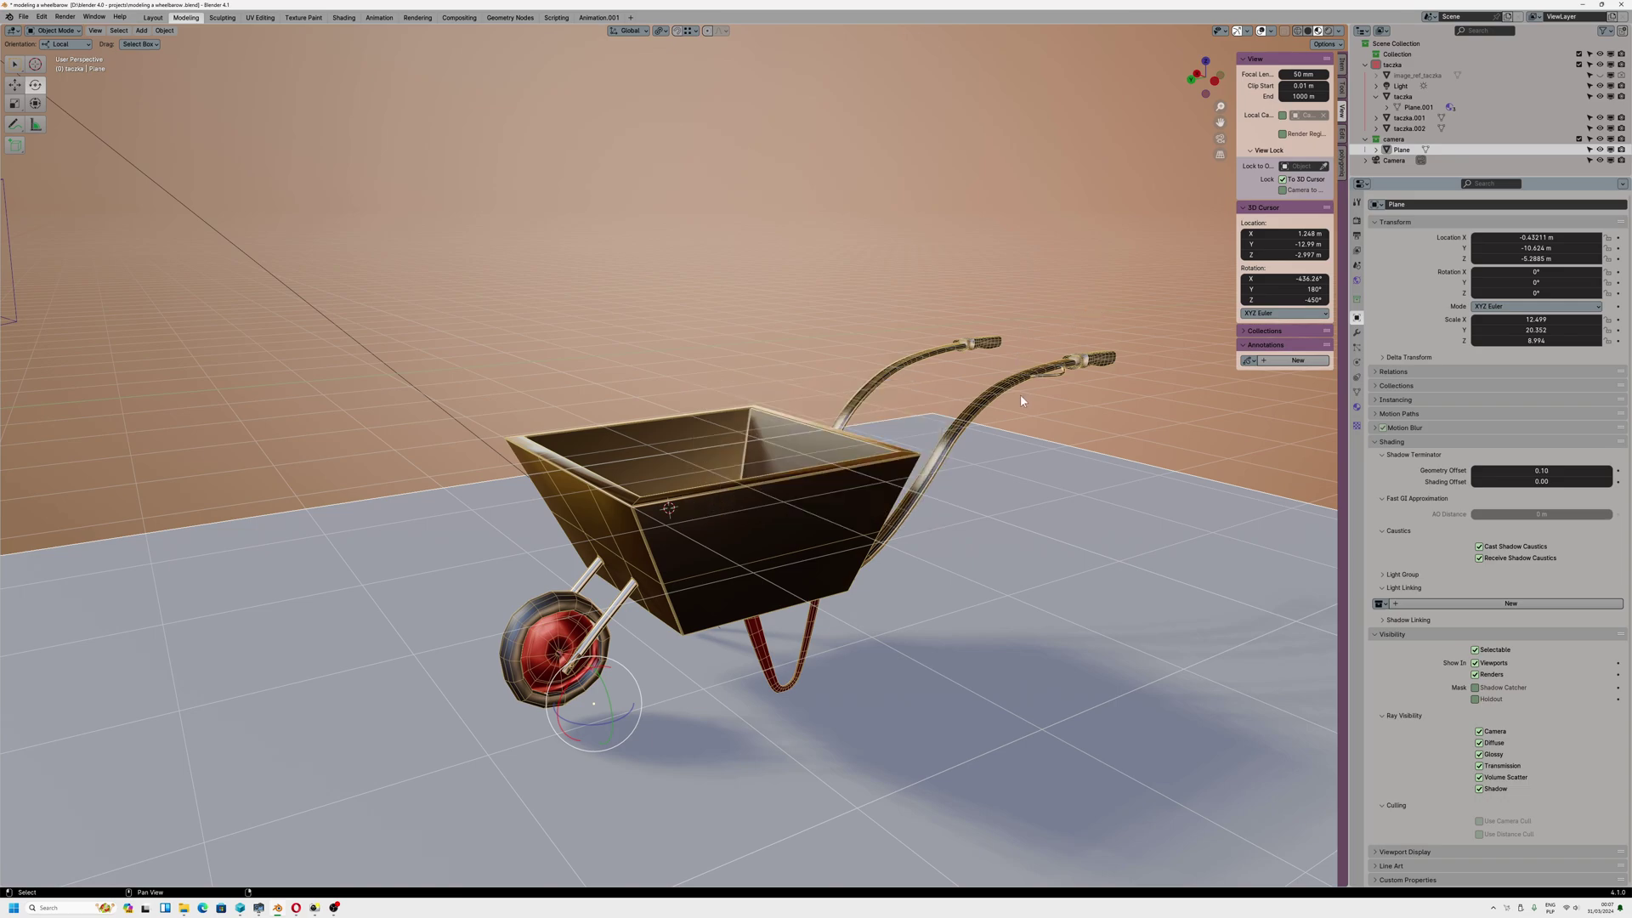
Select the wheelbarrow and inspect it up close from its wheel side in Material Preview.
middle_click_drag(1195, 276, 1041, 228)
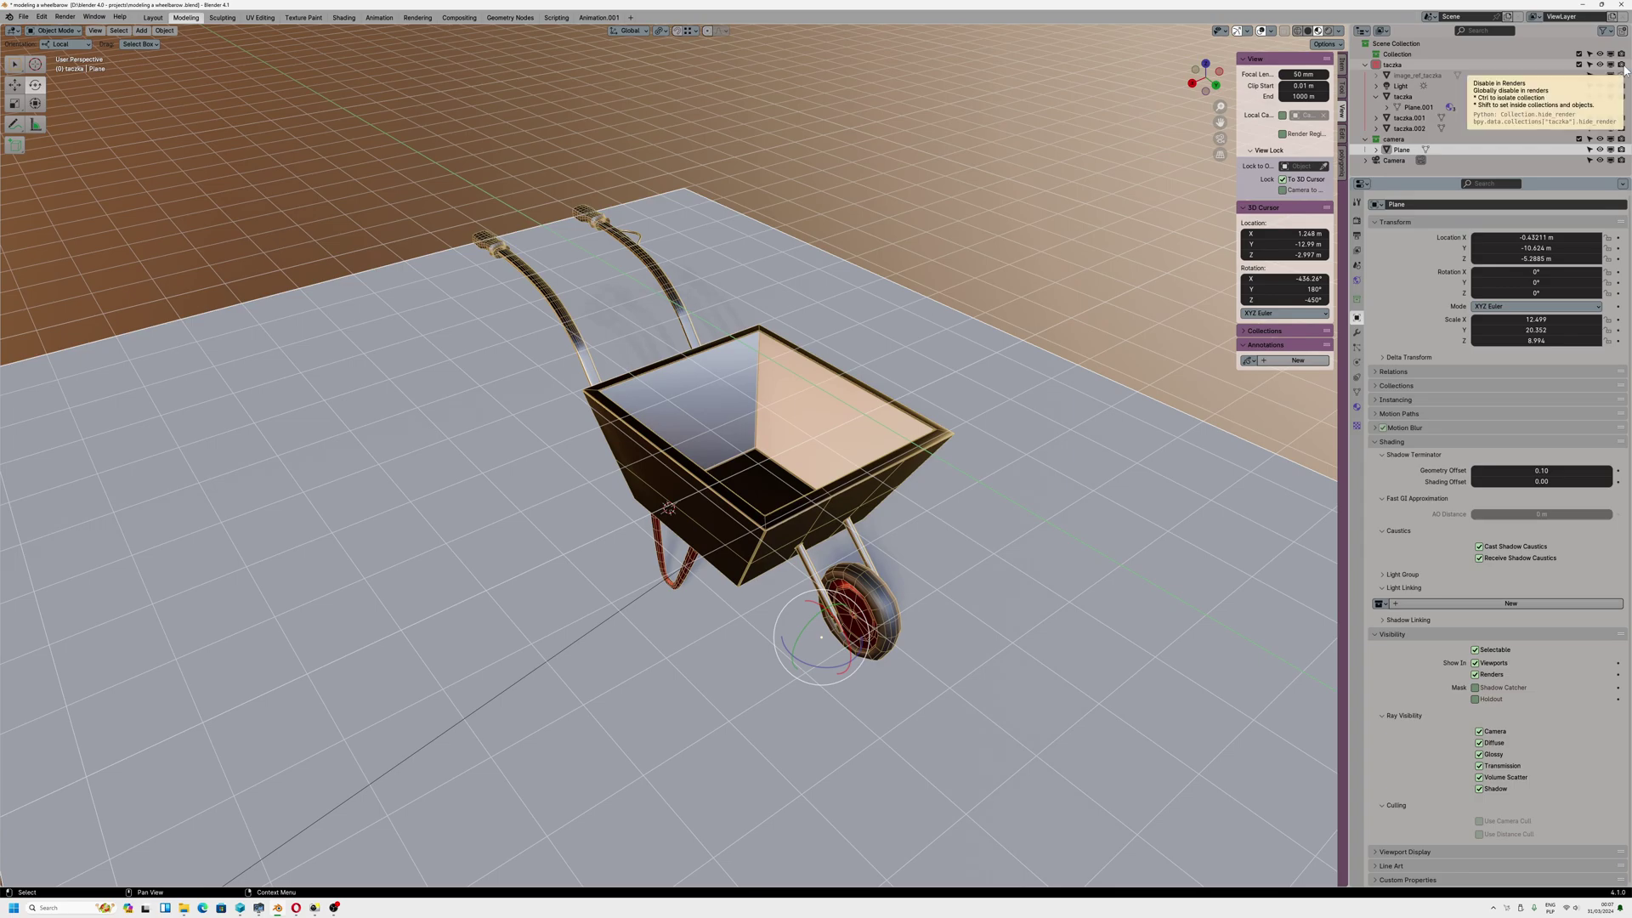
middle_click_drag(879, 281, 738, 345)
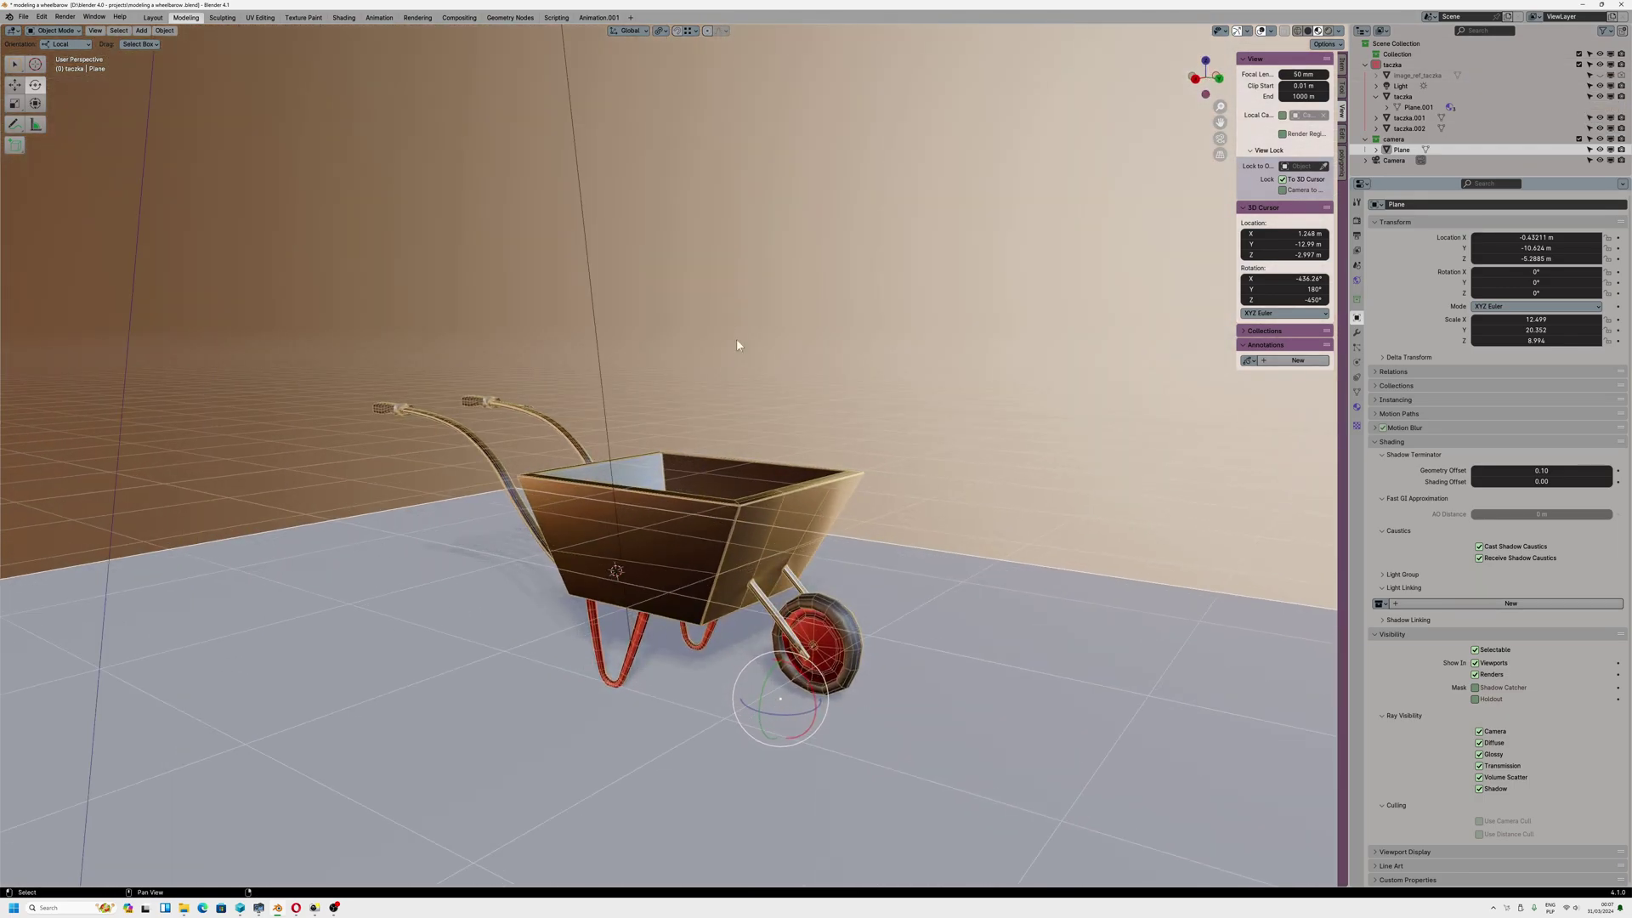
left_click(662, 527)
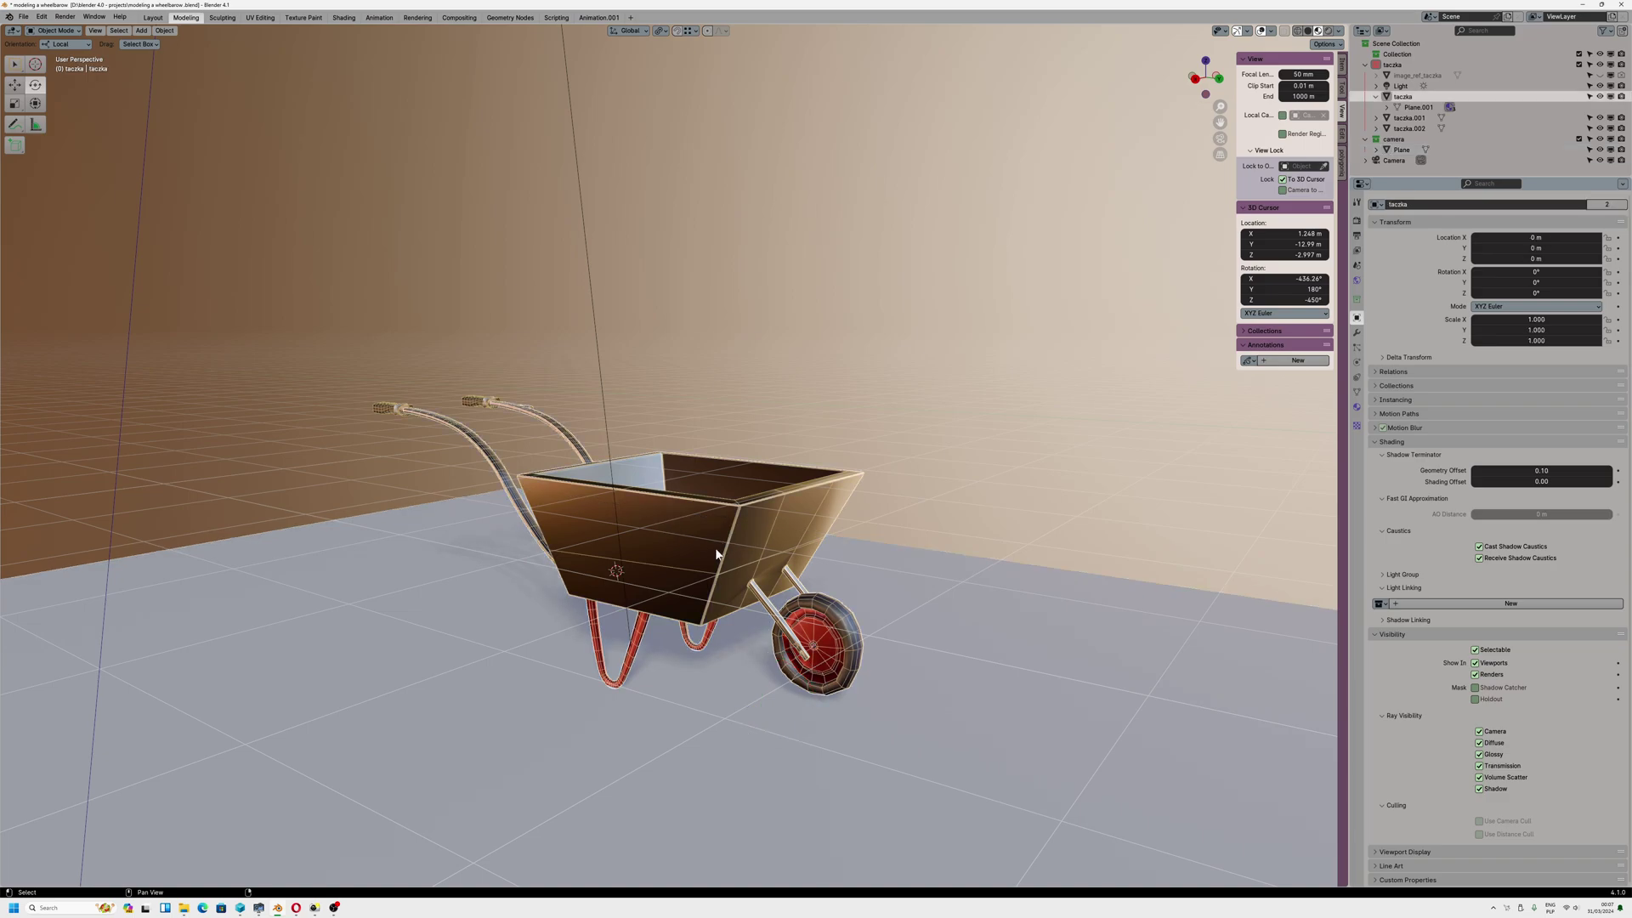
scroll(712, 549, "up", 5)
middle_click_drag(712, 549, 624, 513, "shift")
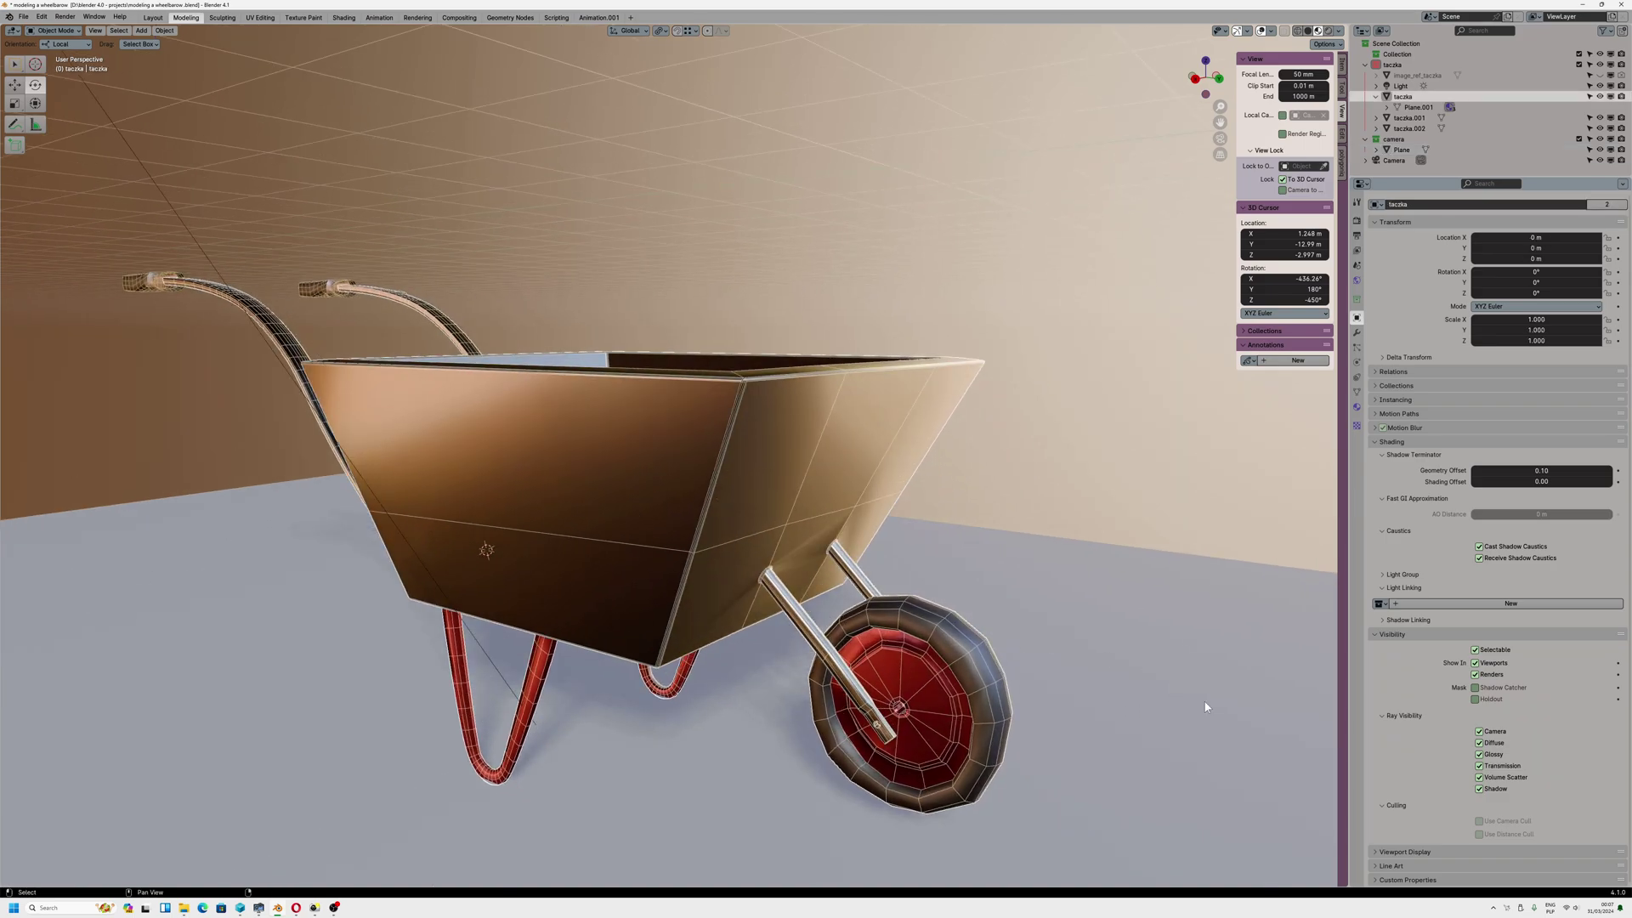